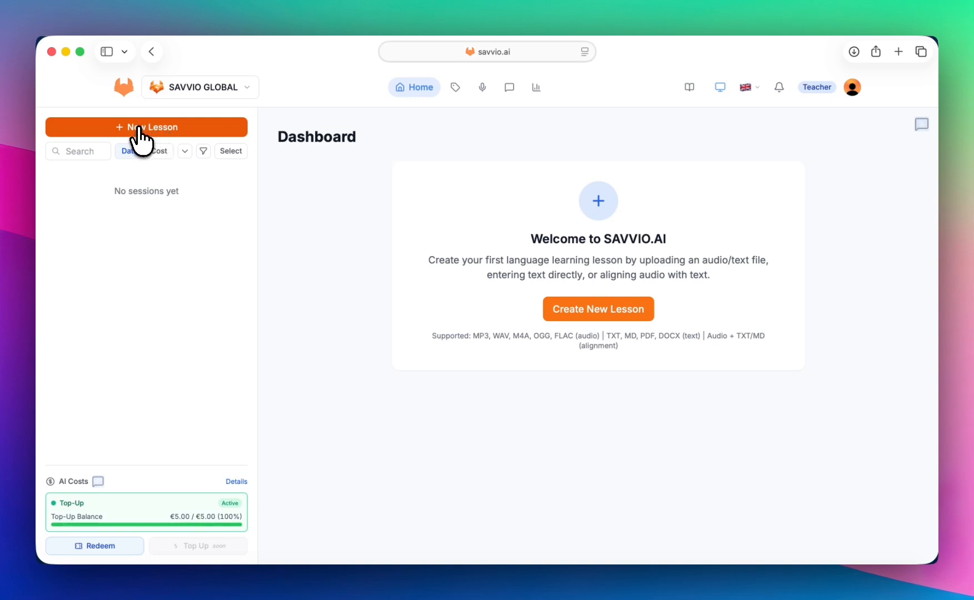
Step: Create a new lesson by uploading the file test.txt from the Downloads folder
left_click(138, 128)
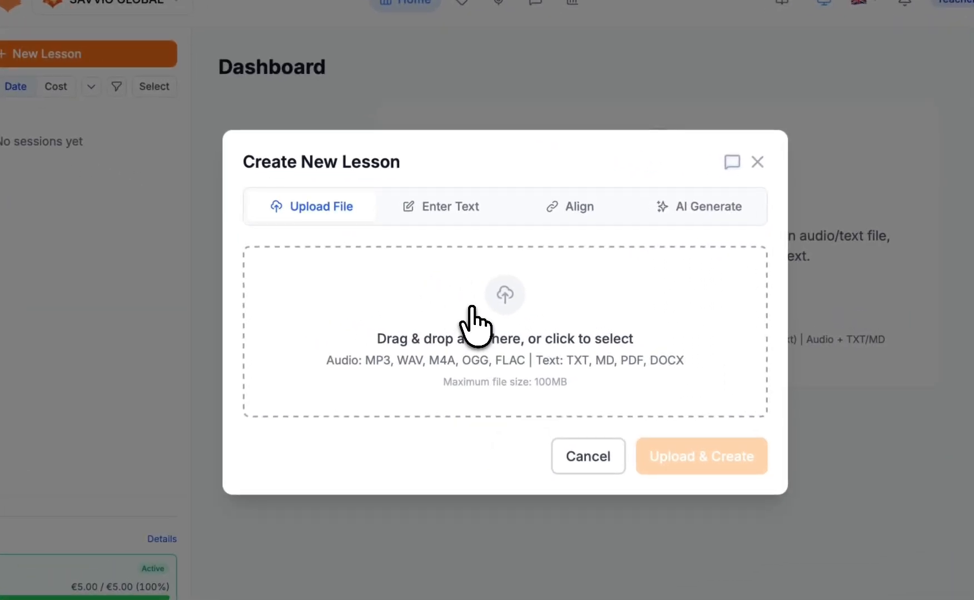
left_click(472, 309)
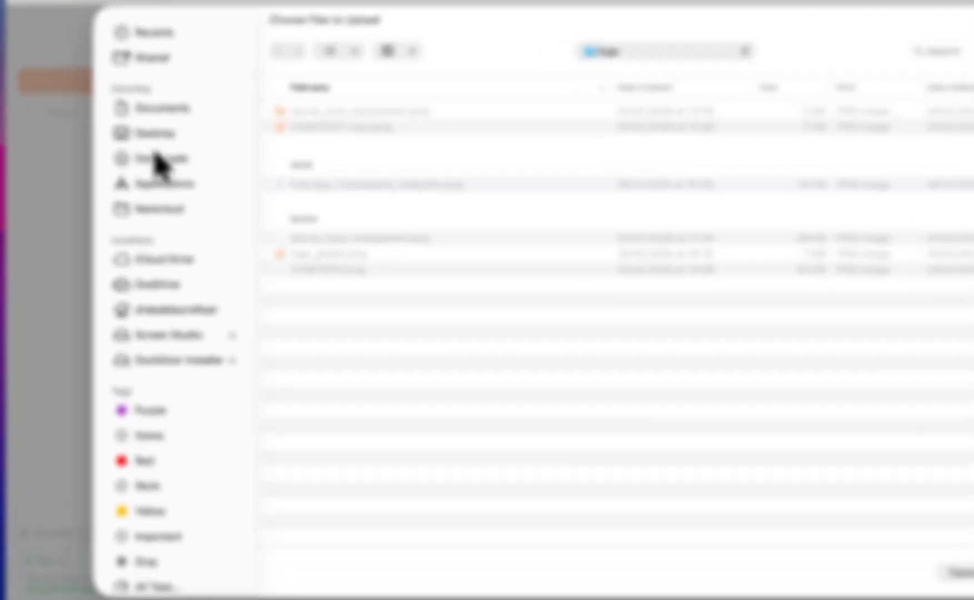
left_click(157, 158)
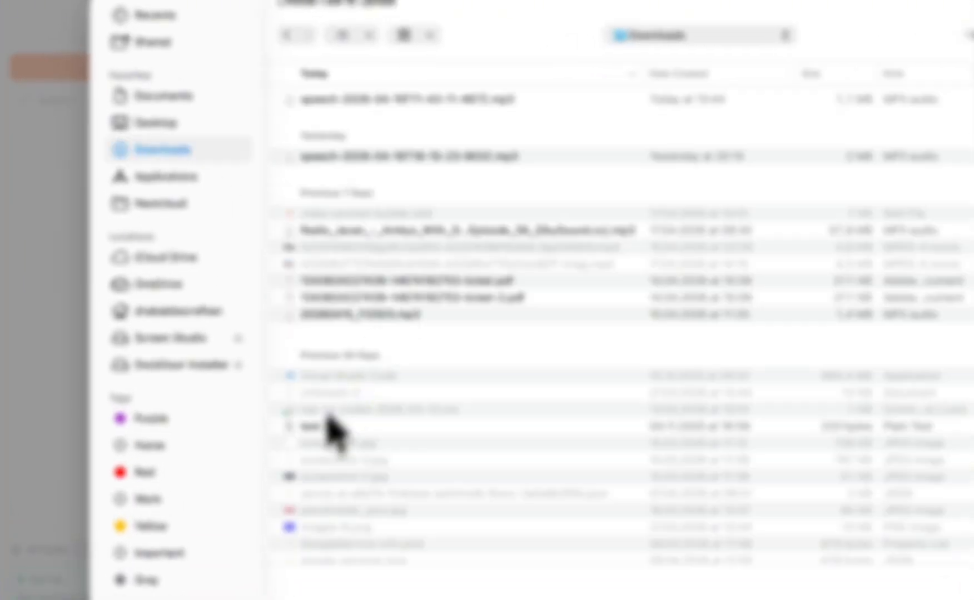
double_click(315, 432)
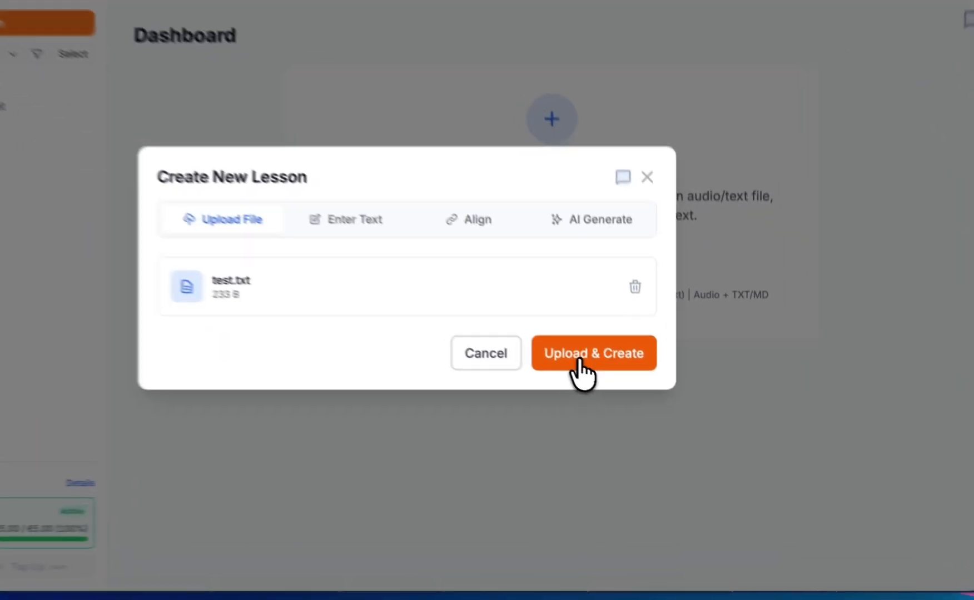
left_click(619, 383)
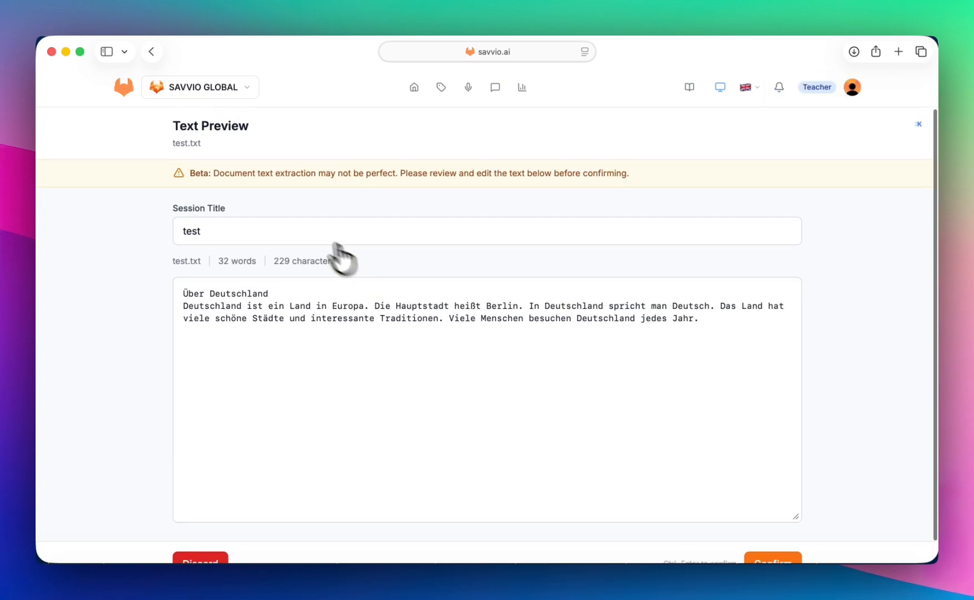
Step: Set the session title to "About Germany" and confirm the extracted text
left_click(223, 231)
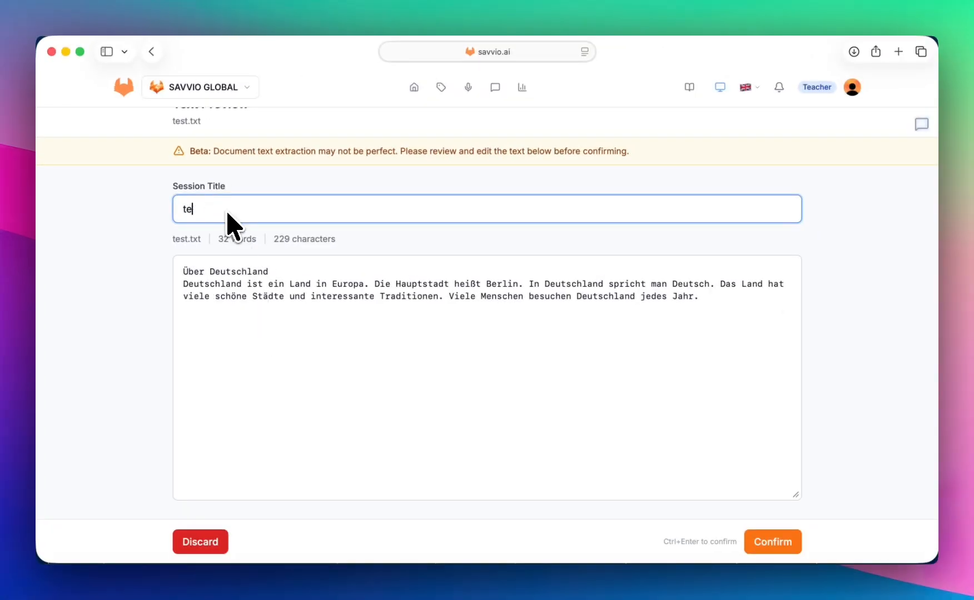
type("about germany")
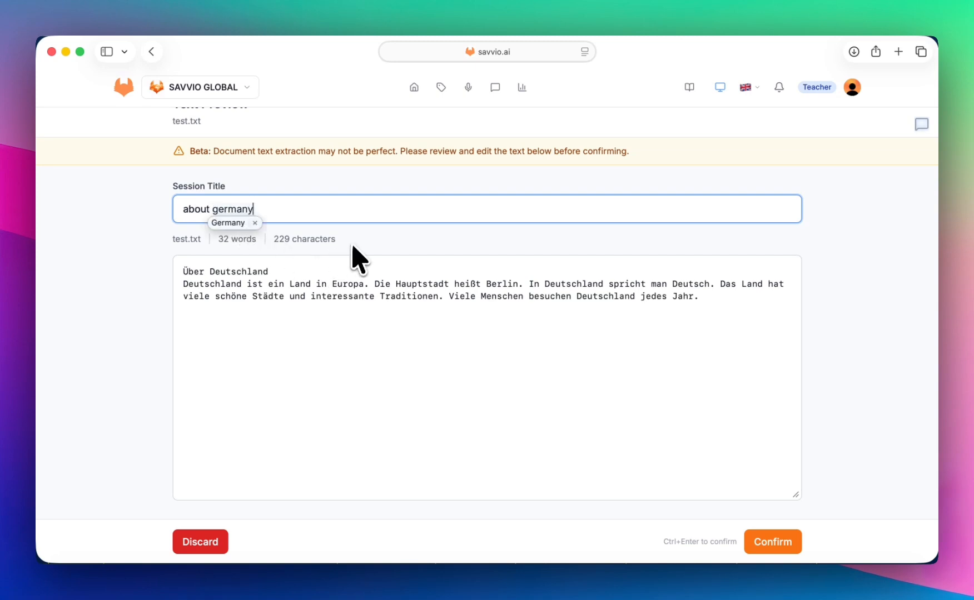
left_click(187, 209)
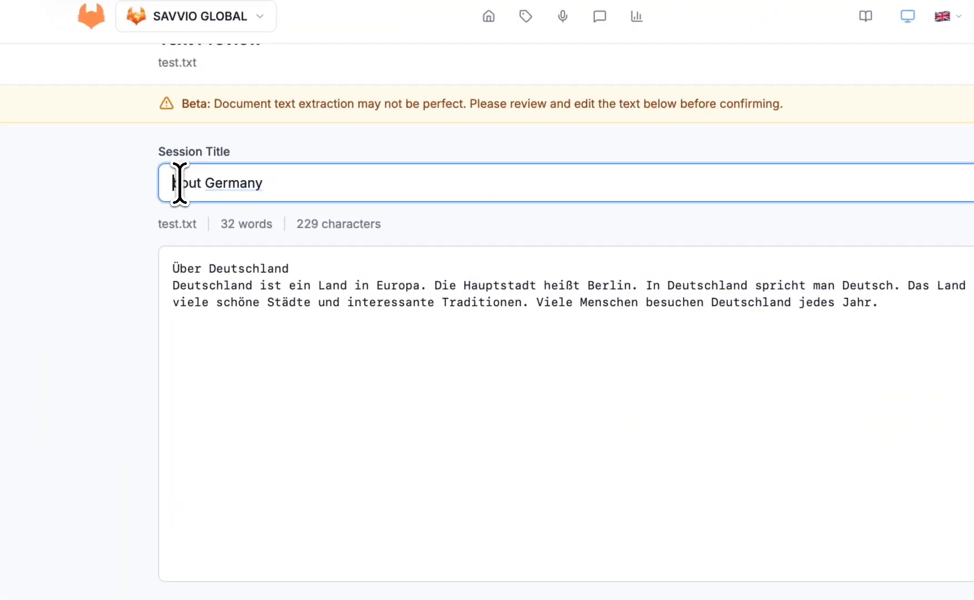
key("Delete")
type("A")
left_click(398, 406)
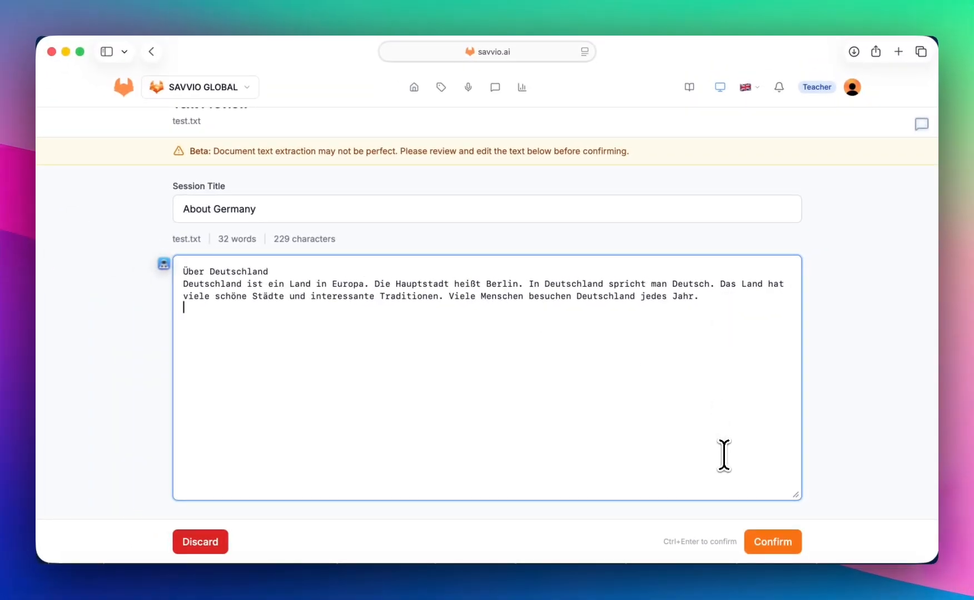
left_click(774, 543)
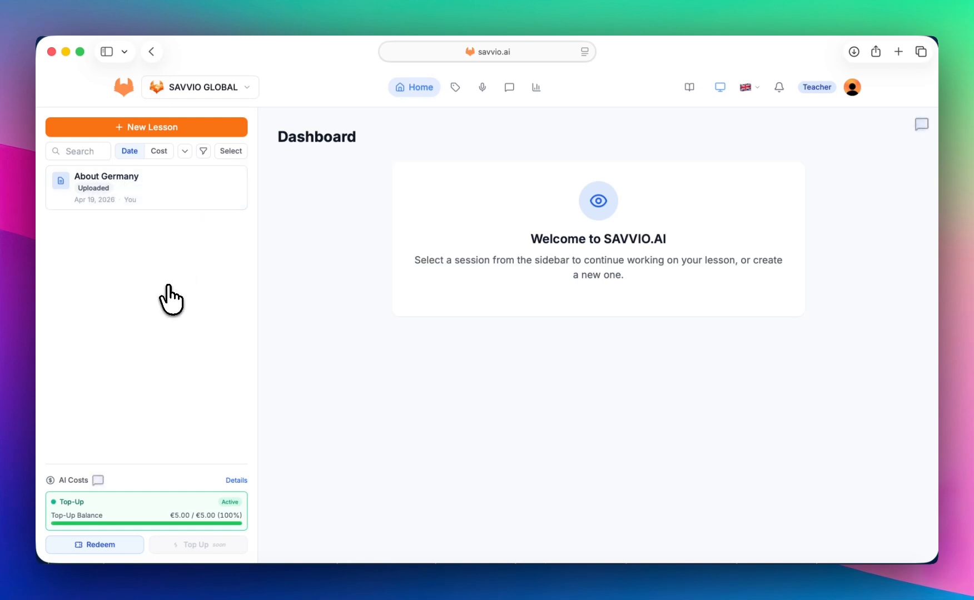
Step: Open the About Germany lesson and start processing it with automatic language detection
left_click(139, 192)
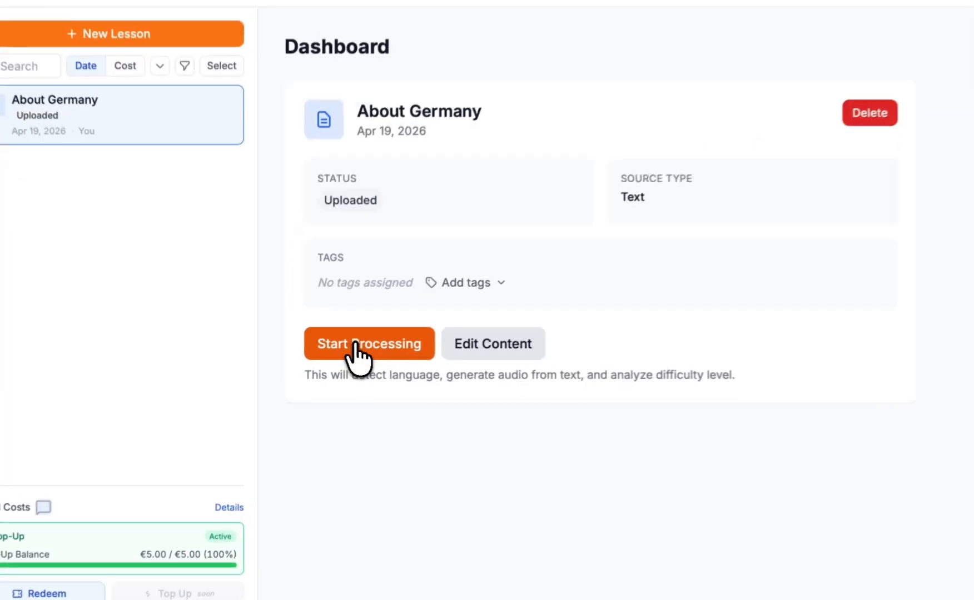
left_click(330, 359)
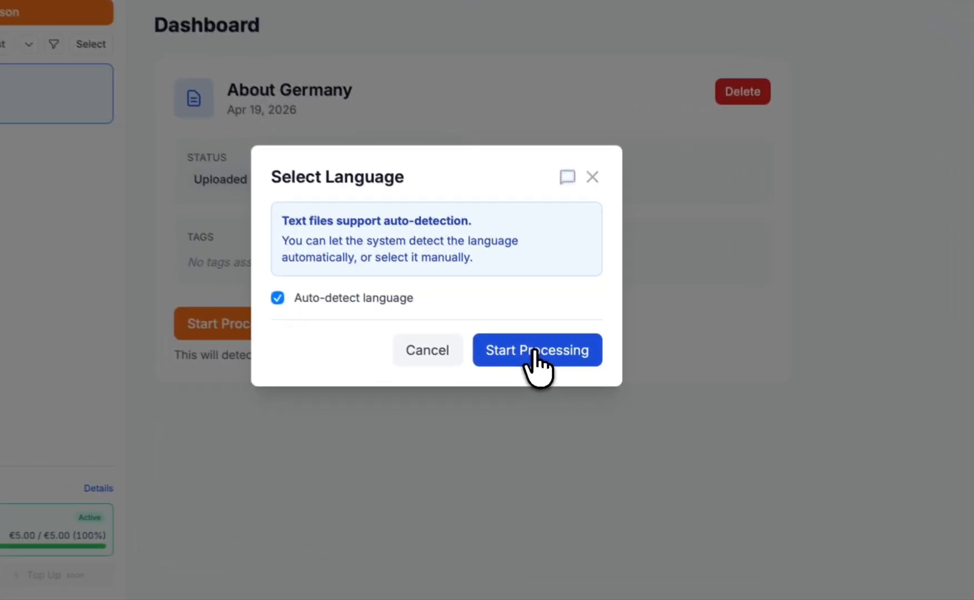
left_click(560, 379)
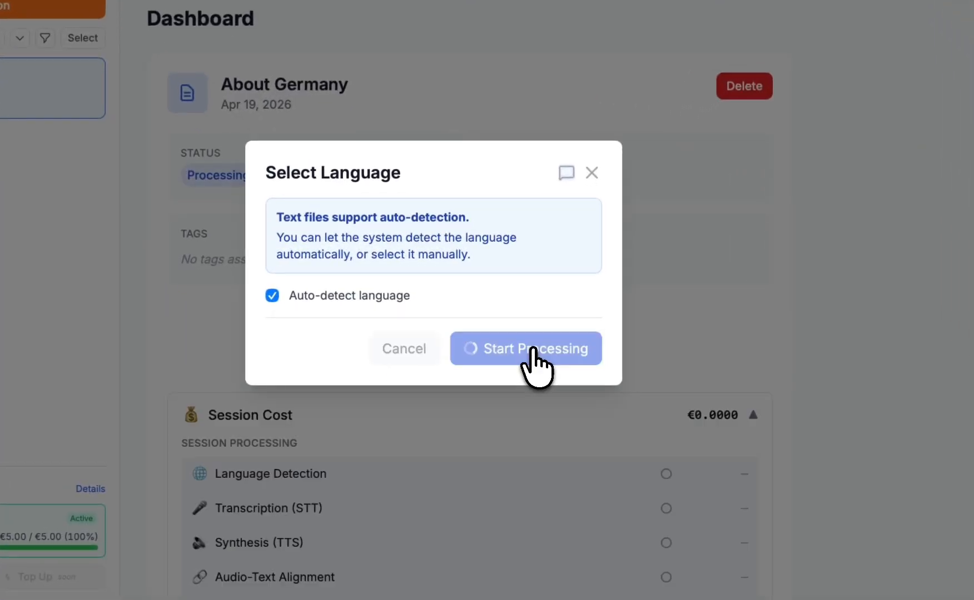
Step: Examine the processed lesson's language, level, pipeline progress and session cost breakdown
scroll(533, 349, "down", 5)
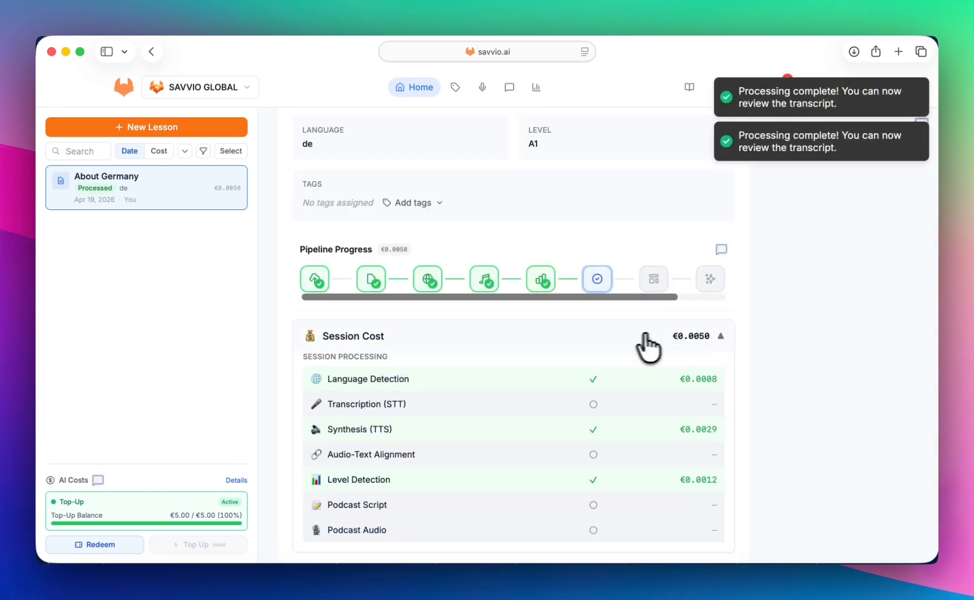
scroll(677, 338, "up", 3)
scroll(304, 233, "down", 5)
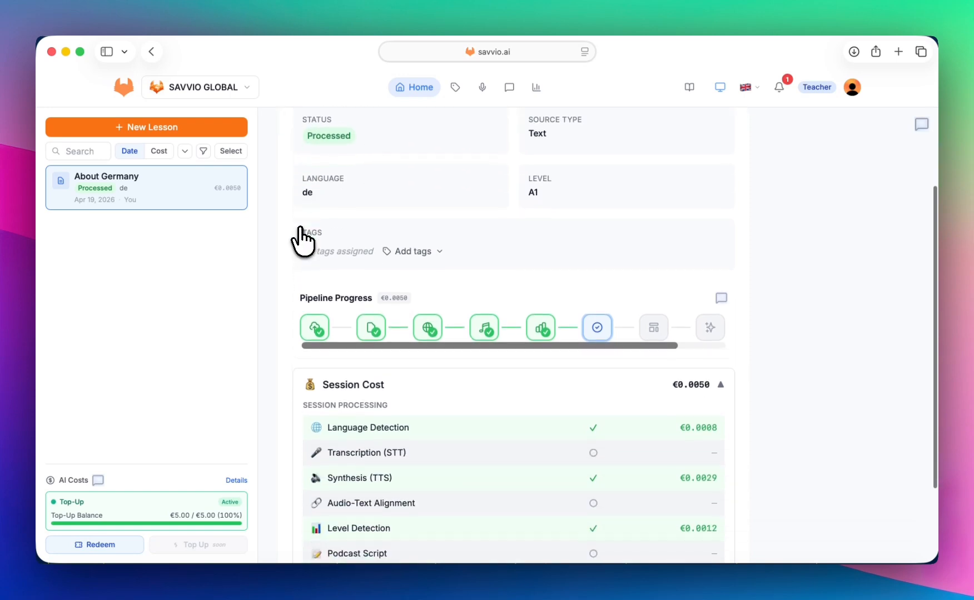
scroll(301, 239, "up", 3)
scroll(301, 239, "up", 2)
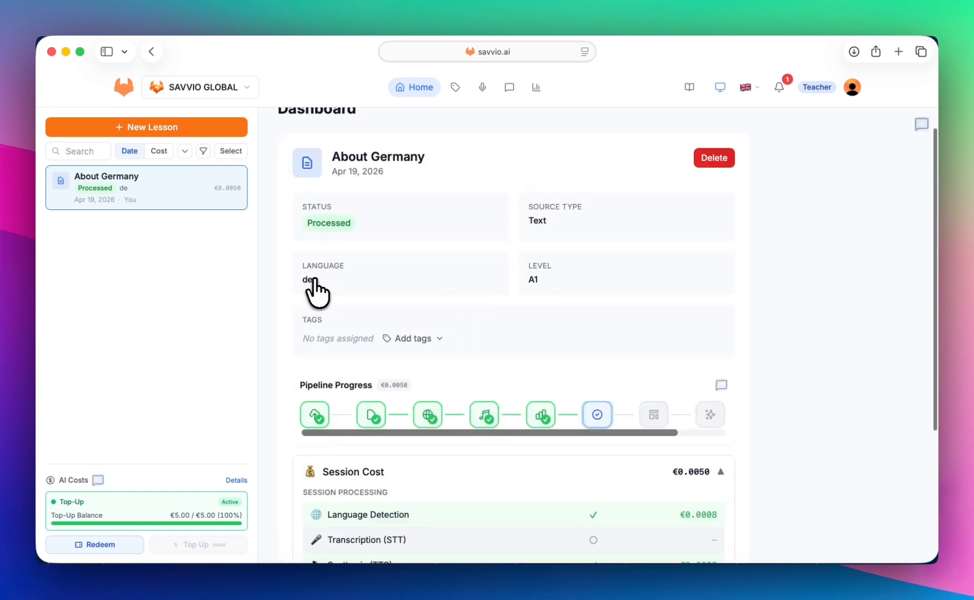
scroll(345, 295, "down", 2)
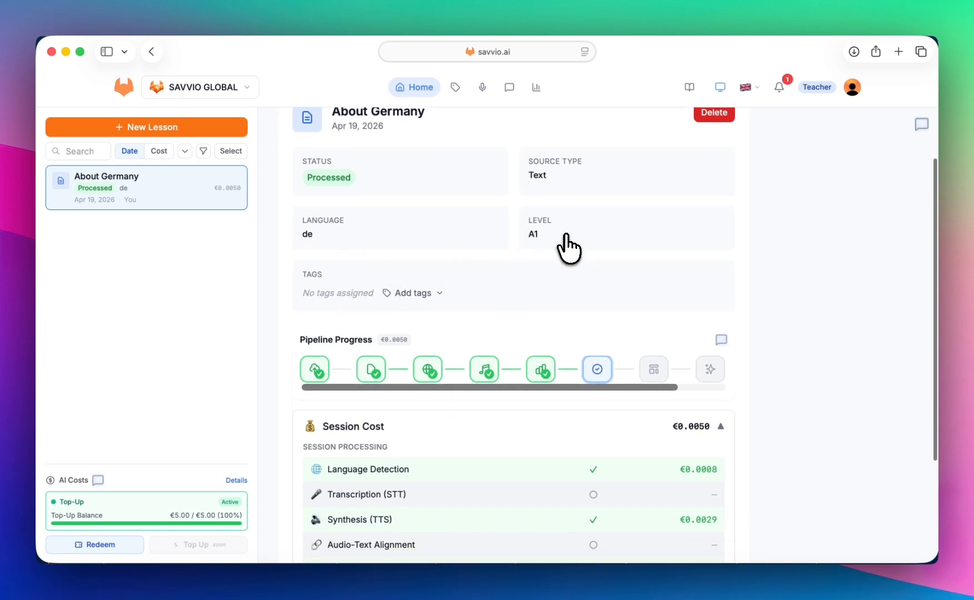
scroll(562, 244, "down", 5)
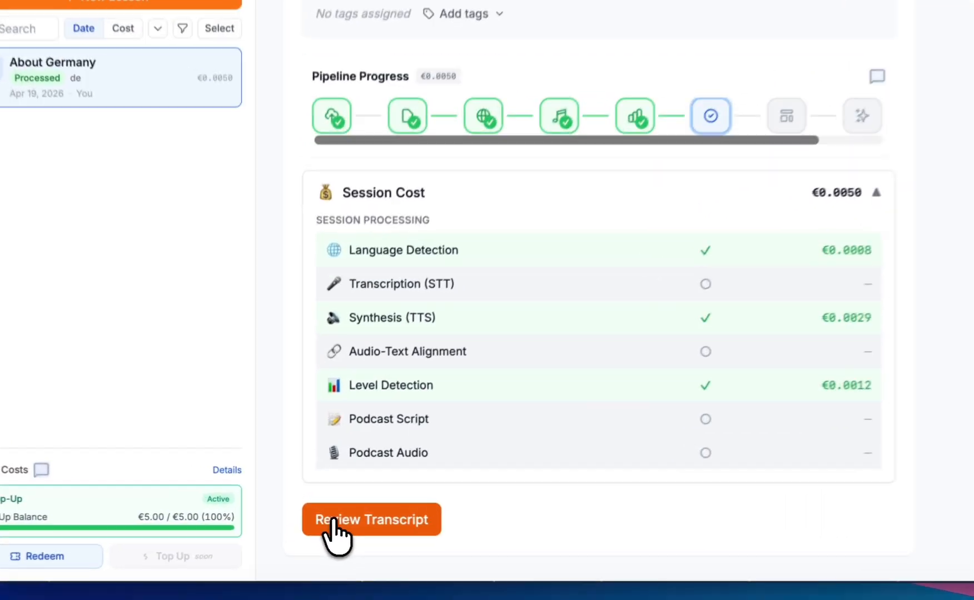
Step: Review the lesson transcript with a short audio playback and approve it for chunking
left_click(316, 520)
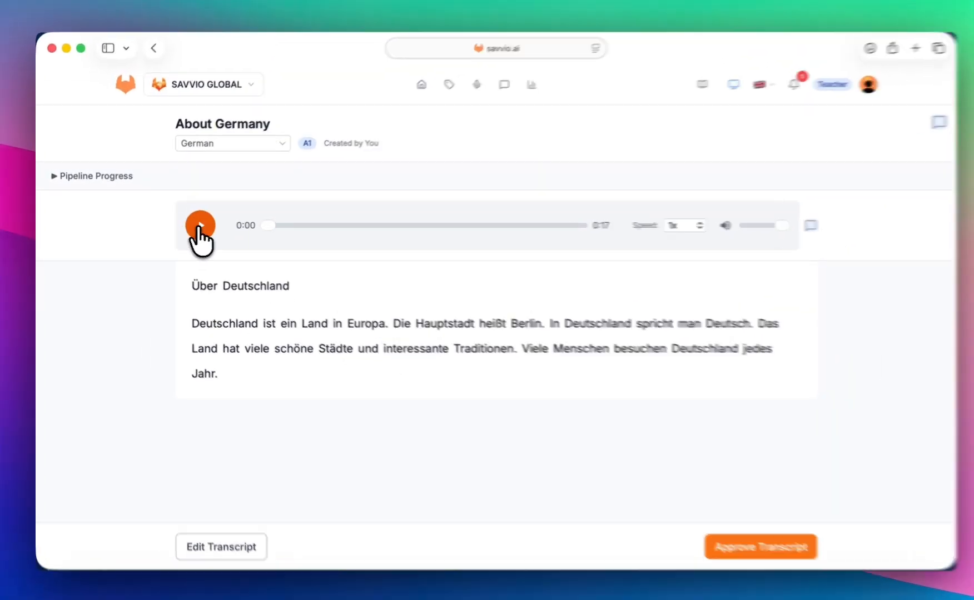
left_click(199, 227)
left_click(199, 226)
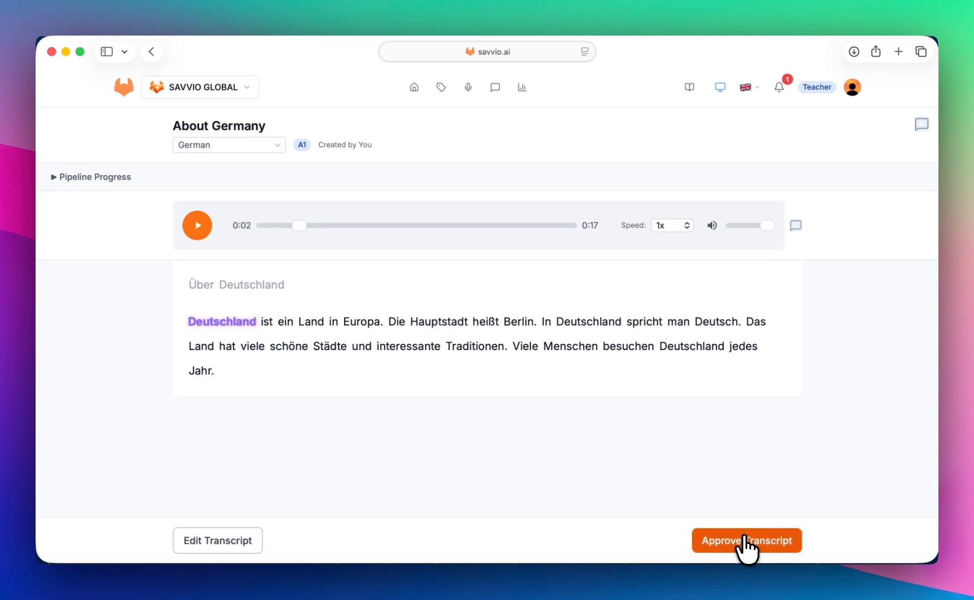
left_click(746, 542)
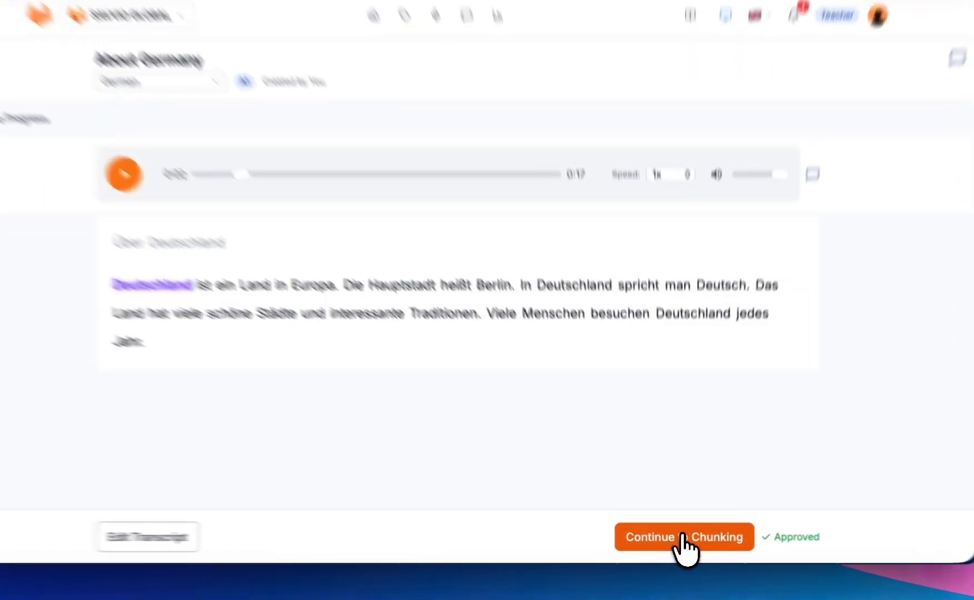
left_click(685, 541)
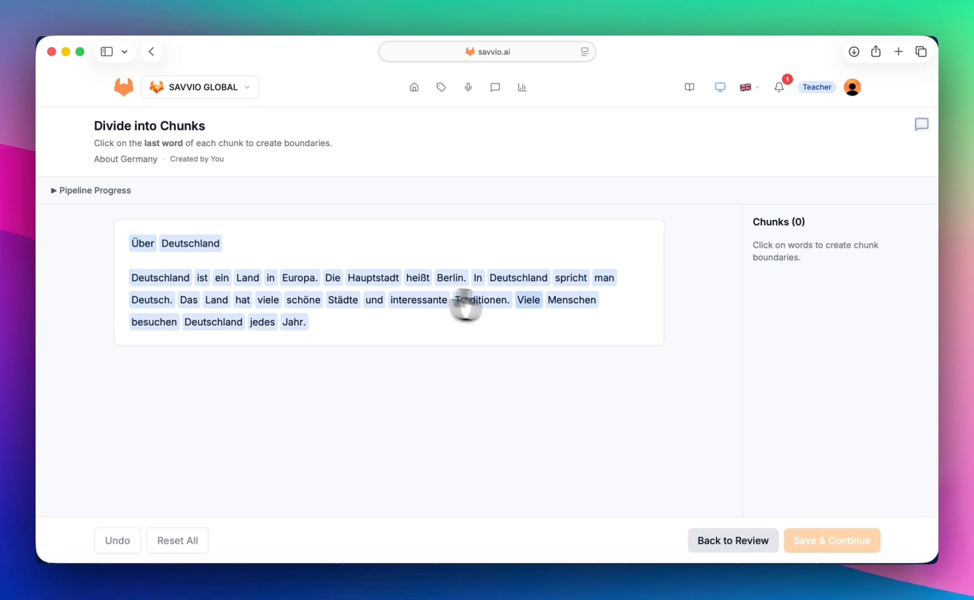
Step: Divide the text into two chunks ending at "Deutsch." and "Jahr.", and save "Über Deutschland" as the first chunk's title
left_click(152, 301)
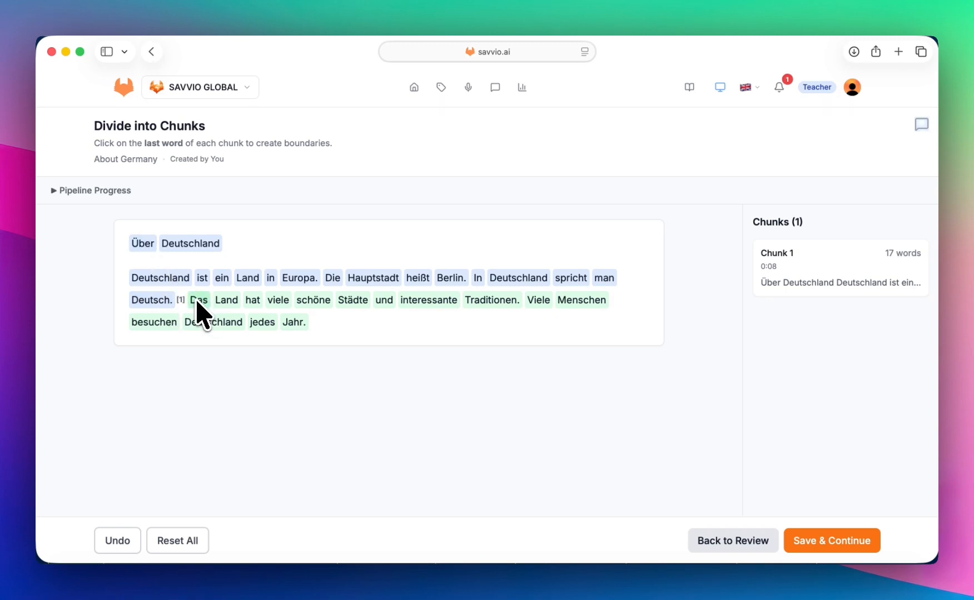
left_click(295, 324)
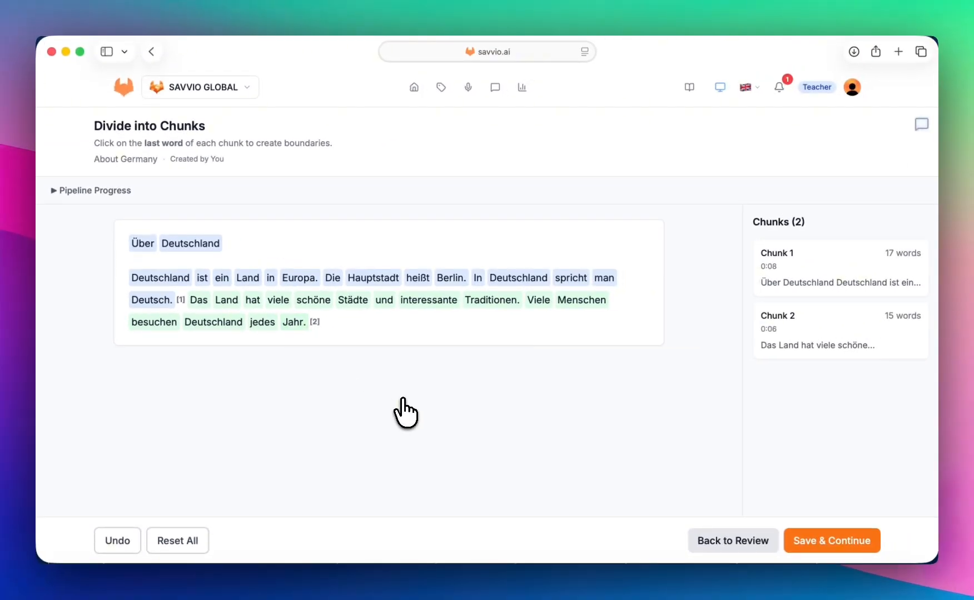
left_click(831, 541)
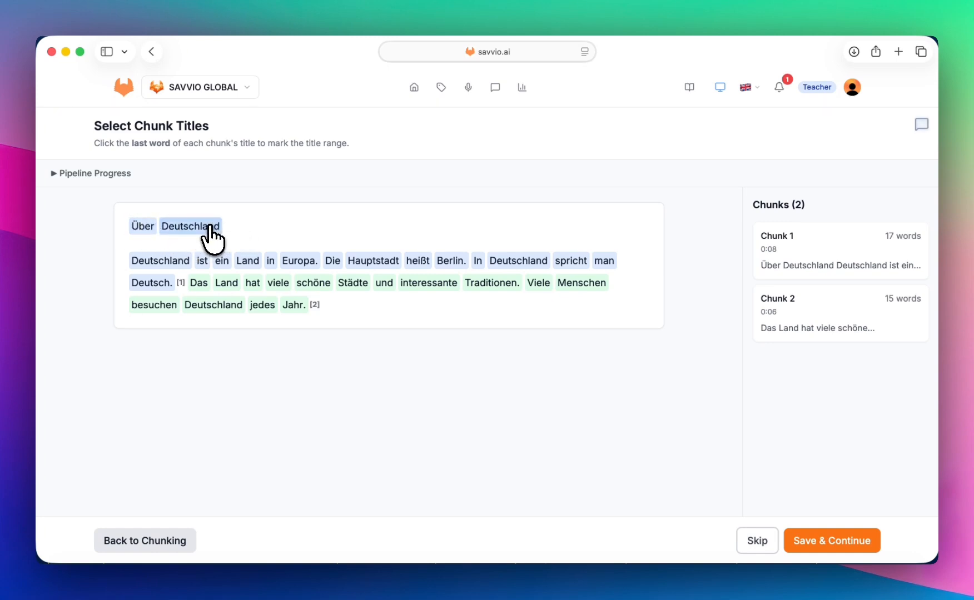
left_click(210, 226)
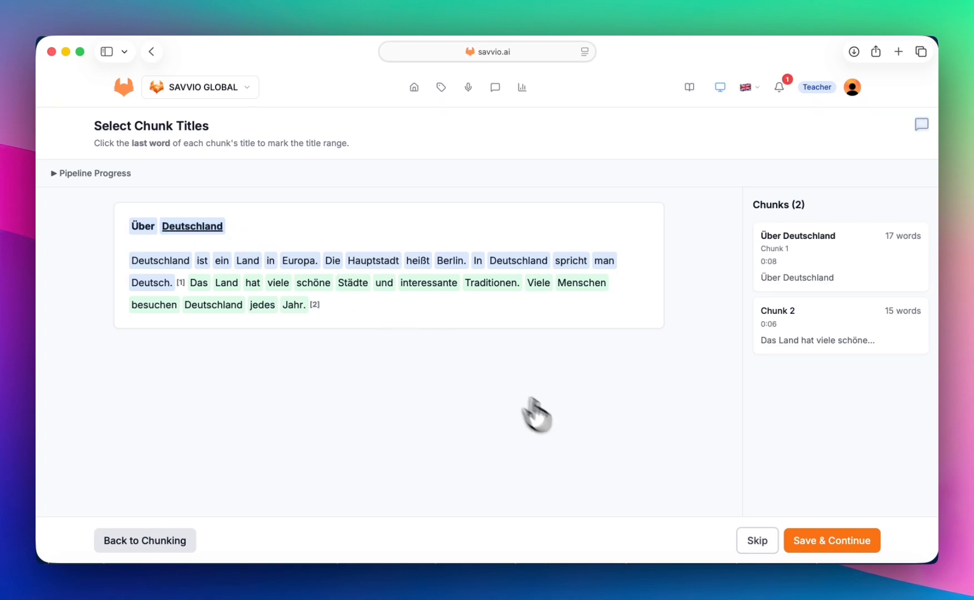
left_click(845, 545)
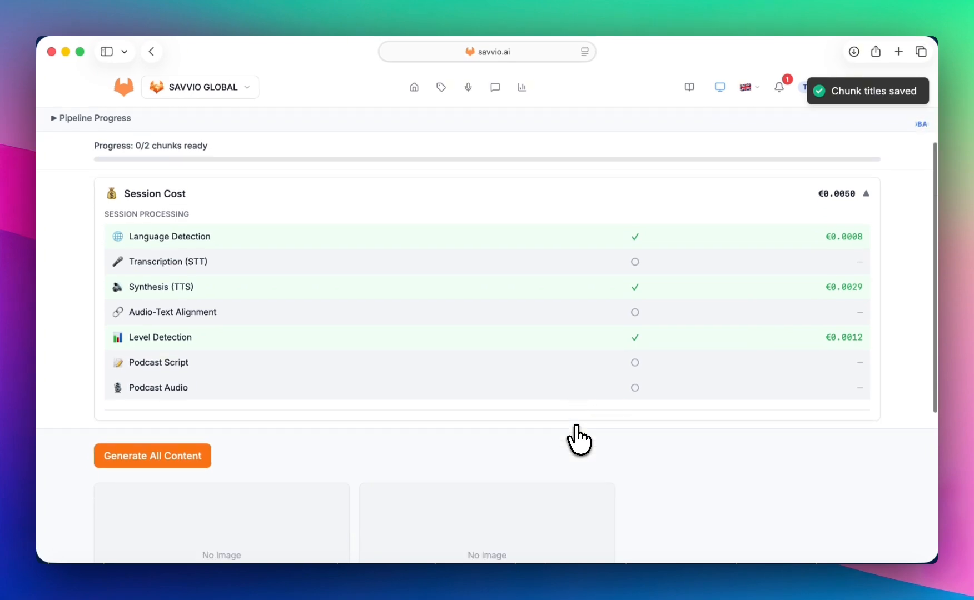
Step: Examine the content generation page, including the chunk progress, session cost and chunk previews
scroll(578, 439, "down", 5)
scroll(578, 439, "up", 6)
scroll(578, 439, "down", 5)
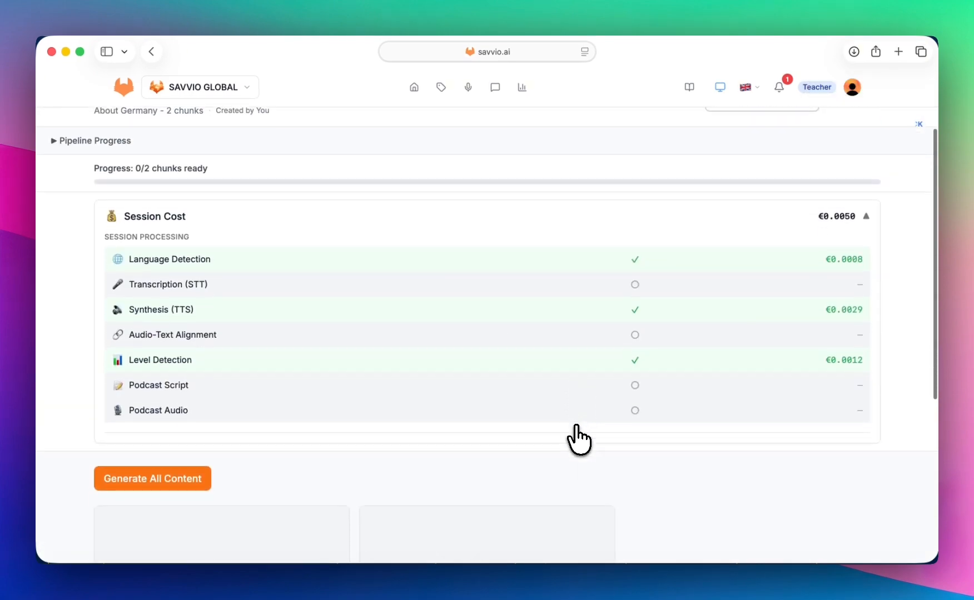
scroll(578, 436, "up", 5)
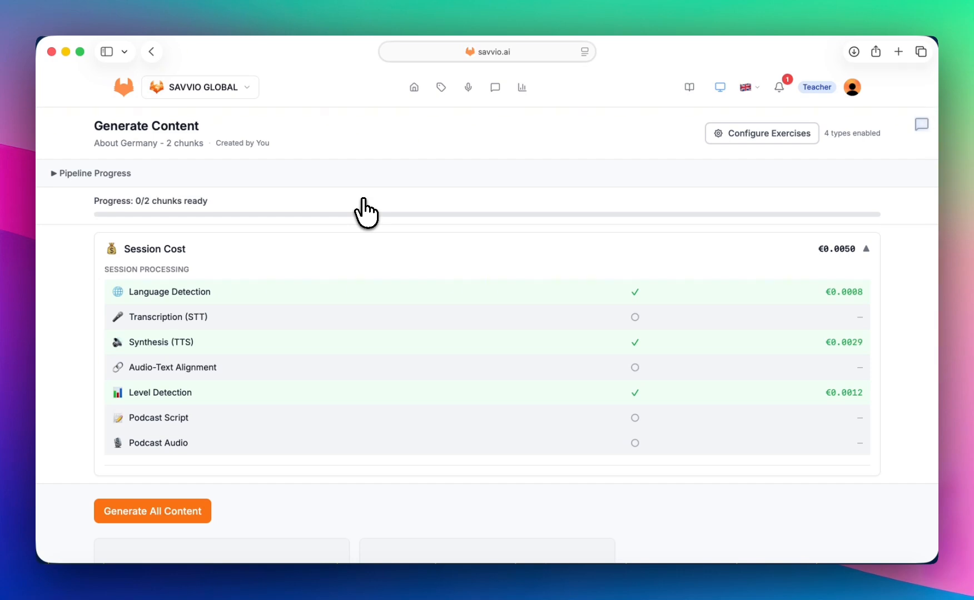
scroll(364, 211, "down", 3)
scroll(364, 211, "up", 3)
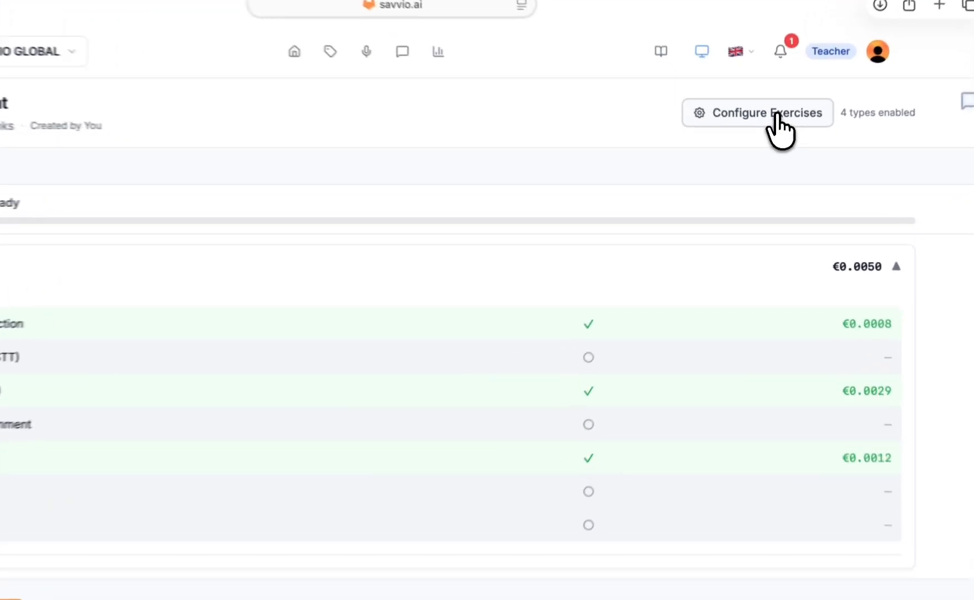
Step: Open the exercise configuration and review the Language Learning exercise types, their counts and the total per chunk
left_click(776, 134)
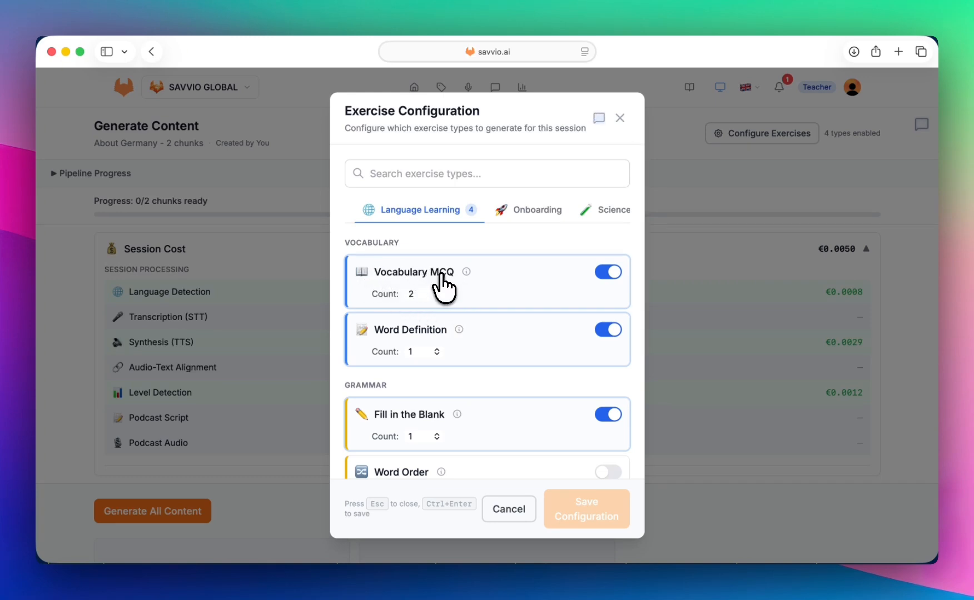
scroll(455, 286, "down", 1)
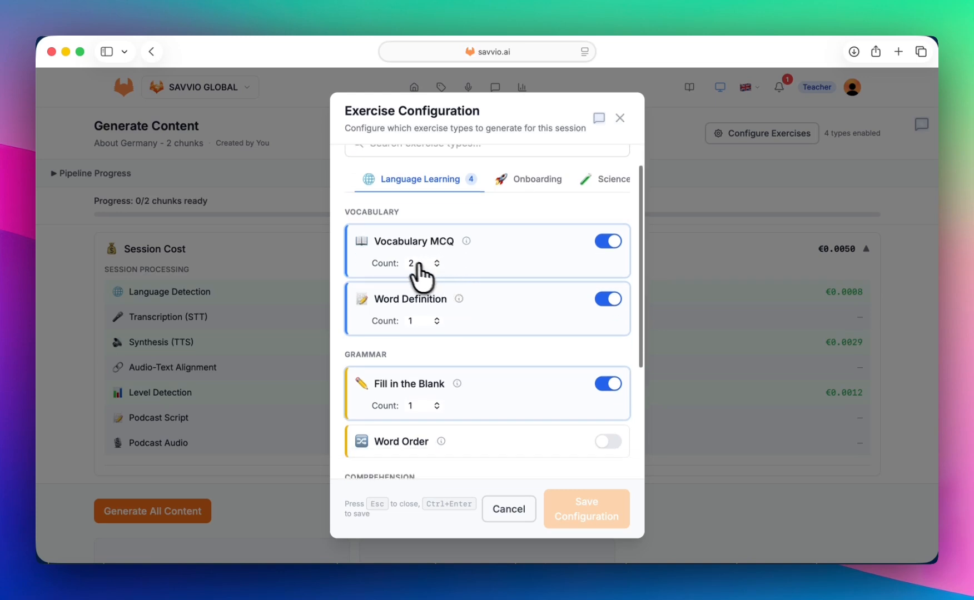
scroll(414, 319, "down", 3)
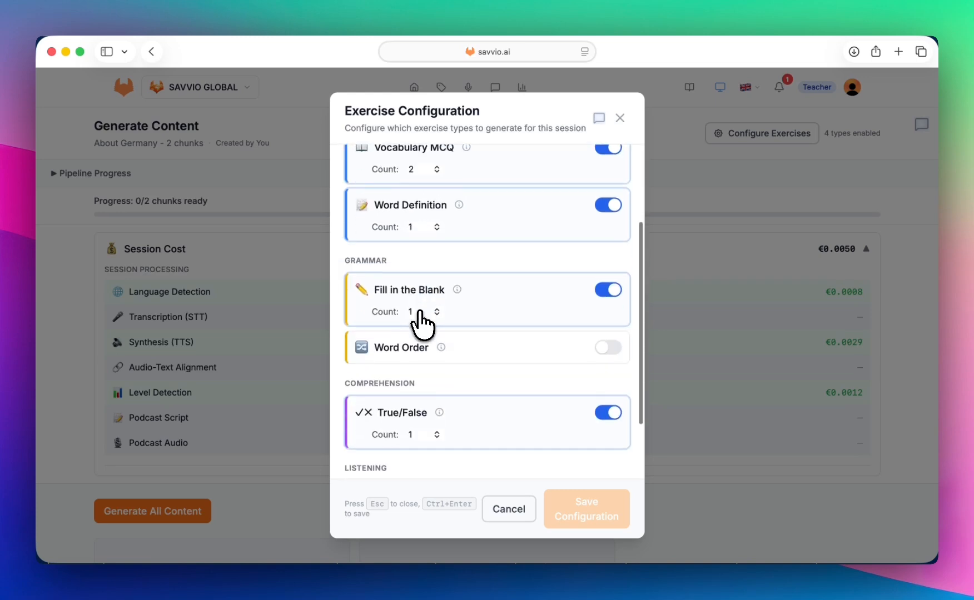
scroll(495, 456, "down", 3)
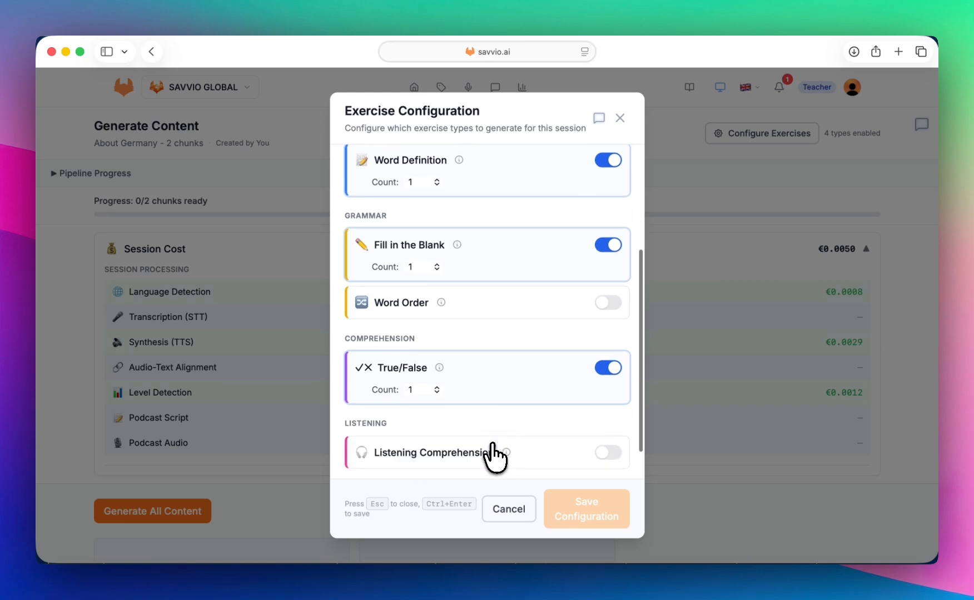
scroll(522, 463, "down", 1)
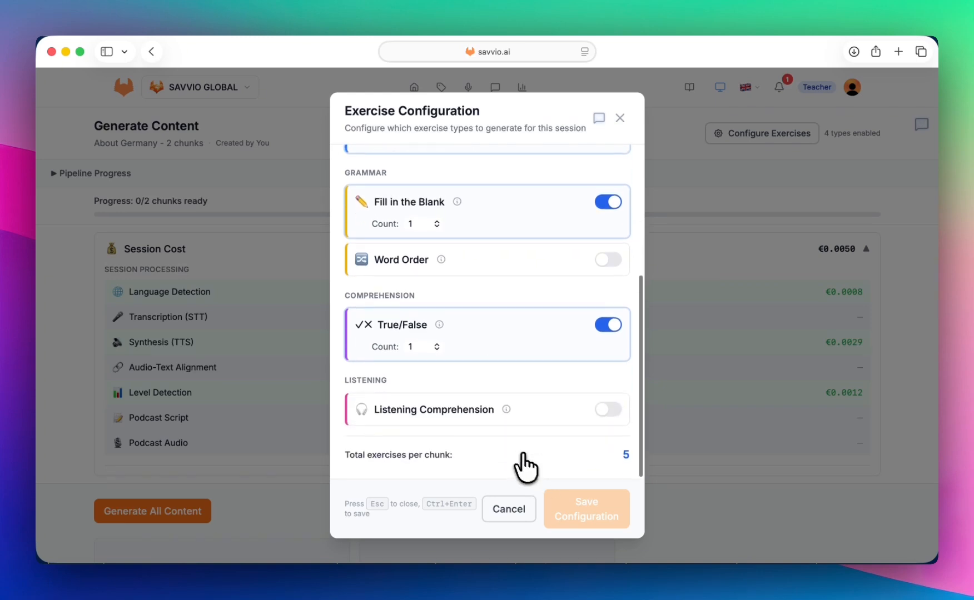
Step: Close the exercise configuration without saving and generate all content using the default exercise types
scroll(556, 344, "up", 2)
scroll(558, 339, "up", 3)
left_click(510, 514)
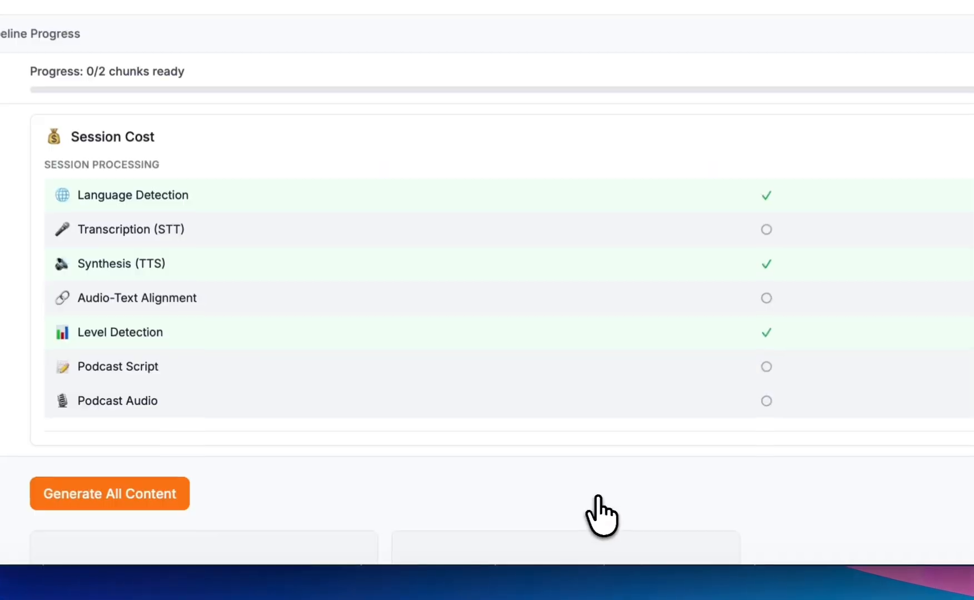
scroll(537, 351, "down", 3)
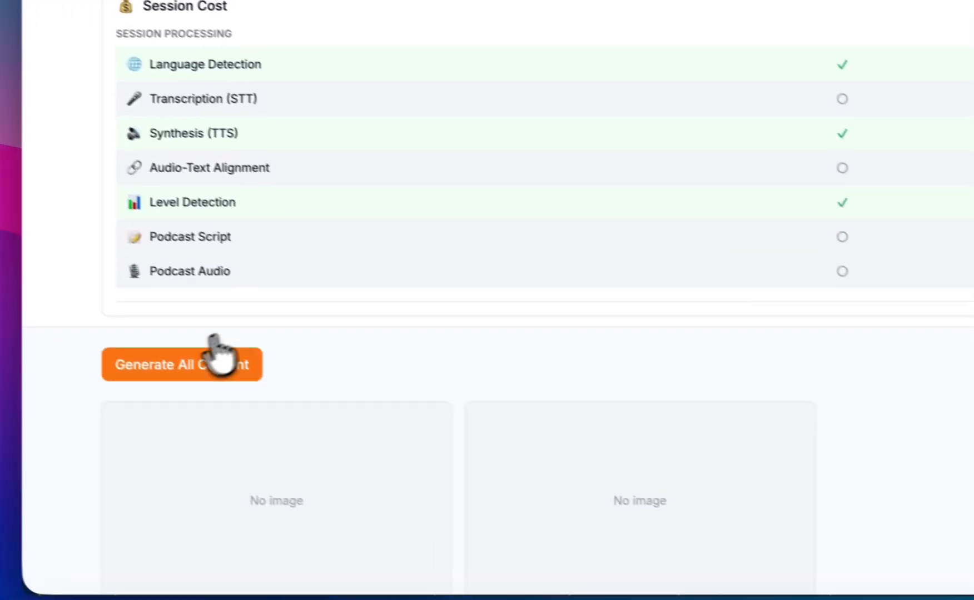
left_click(217, 371)
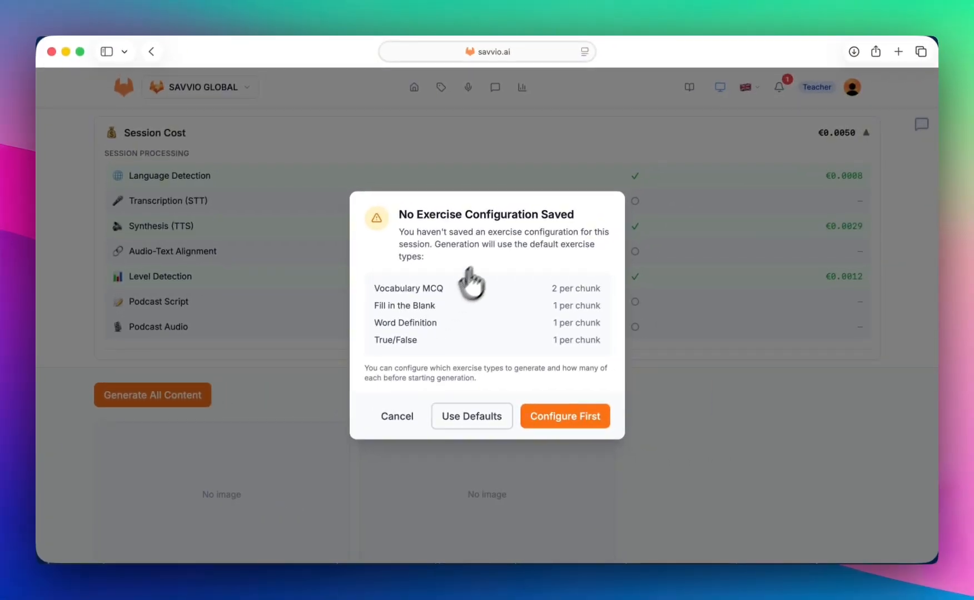
left_click(456, 421)
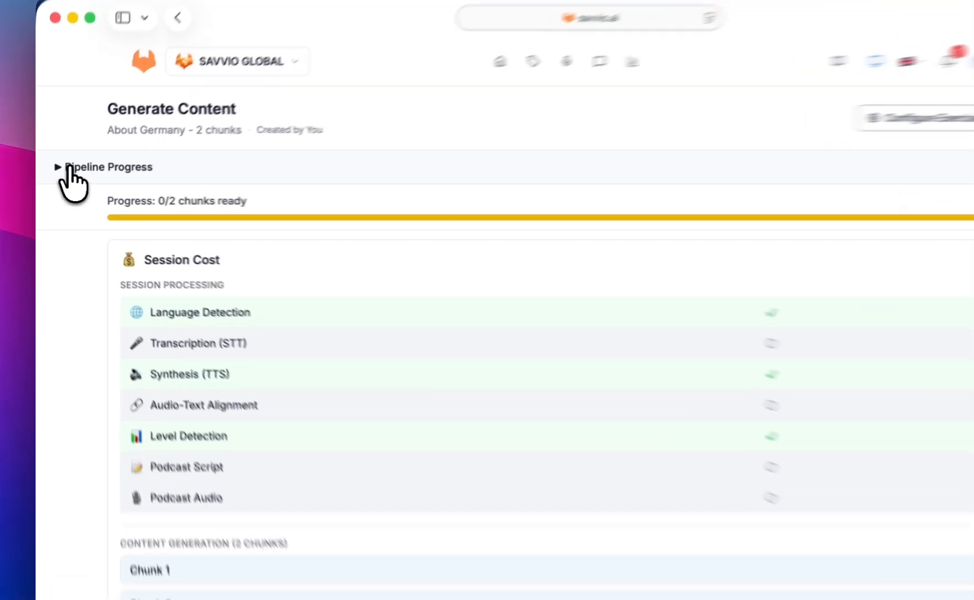
Step: Expand the pipeline progress and examine its stages and the generation tasks of both chunks
left_click(63, 174)
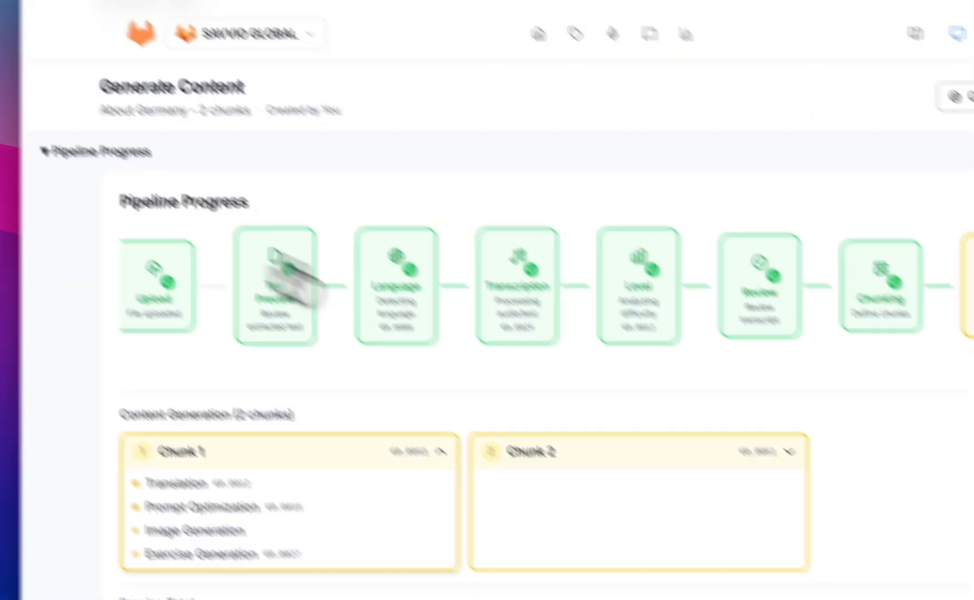
left_click(678, 367)
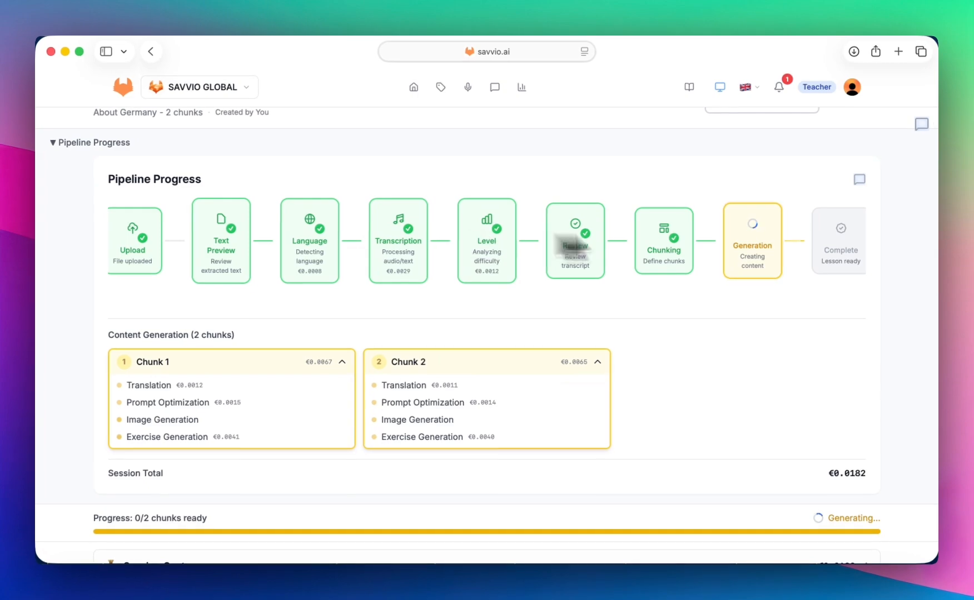
scroll(686, 345, "down", 3)
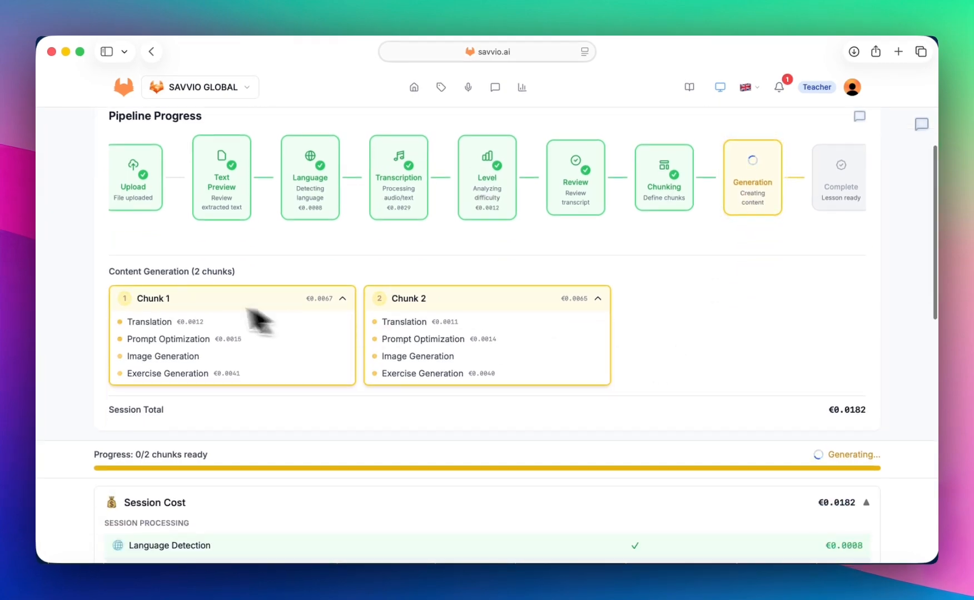
scroll(637, 411, "down", 10)
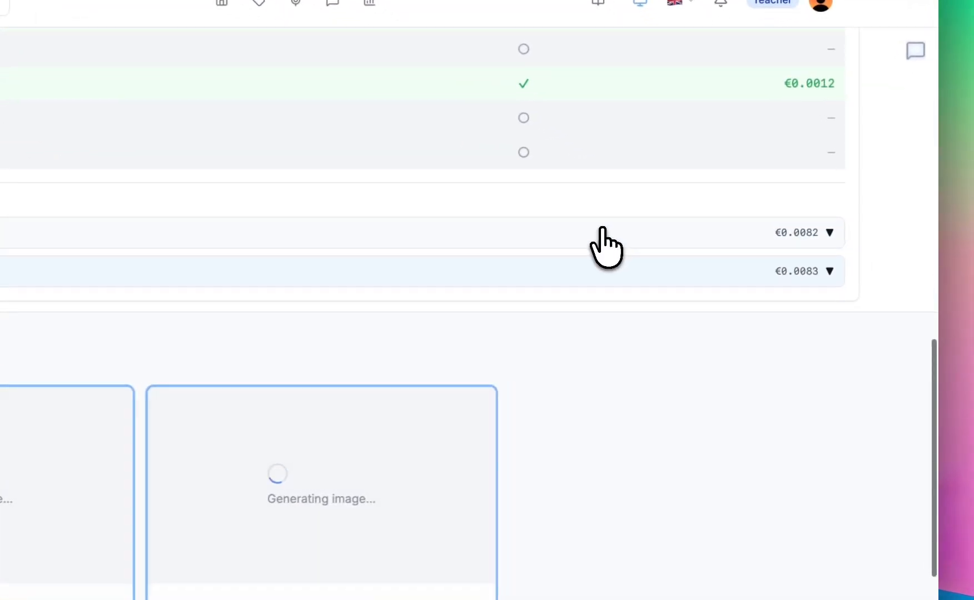
Step: Expand the cost breakdowns of Chunk 1 and Chunk 2 and inspect their generation tasks and preview images
left_click(698, 259)
left_click(714, 409)
scroll(709, 428, "down", 2)
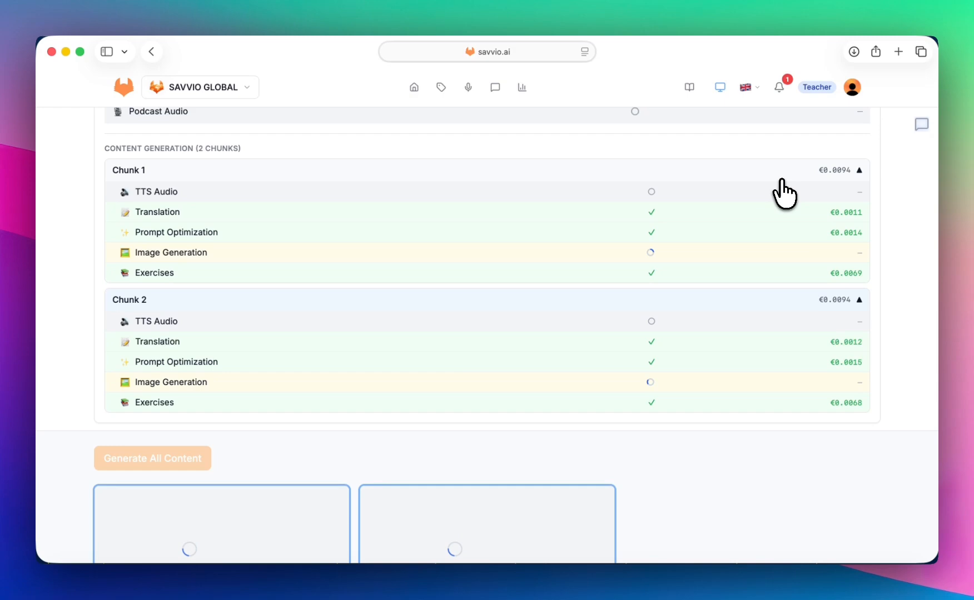
scroll(783, 191, "down", 5)
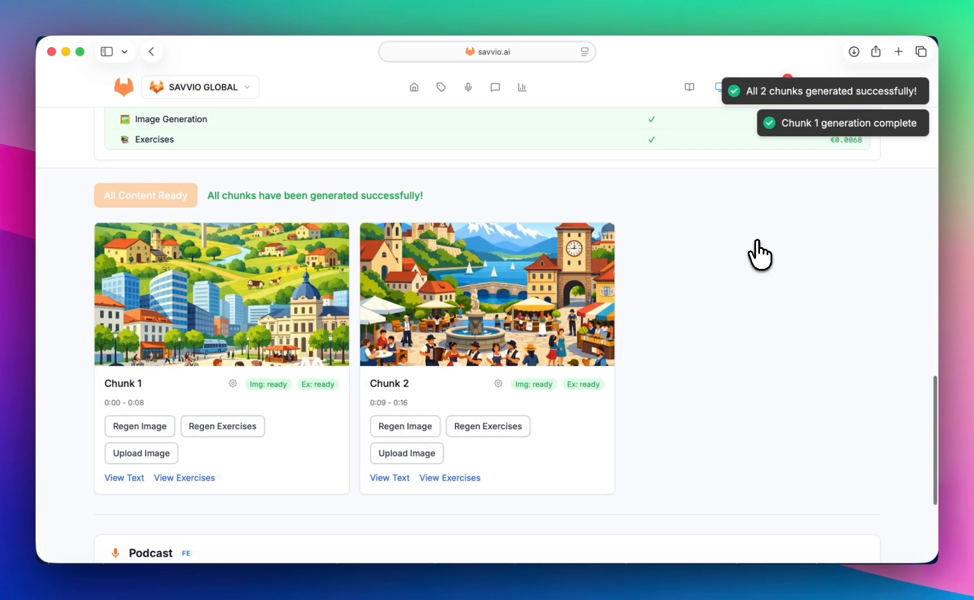
Step: Review the session cost and pipeline progress after generation, and check the notifications
scroll(760, 255, "up", 10)
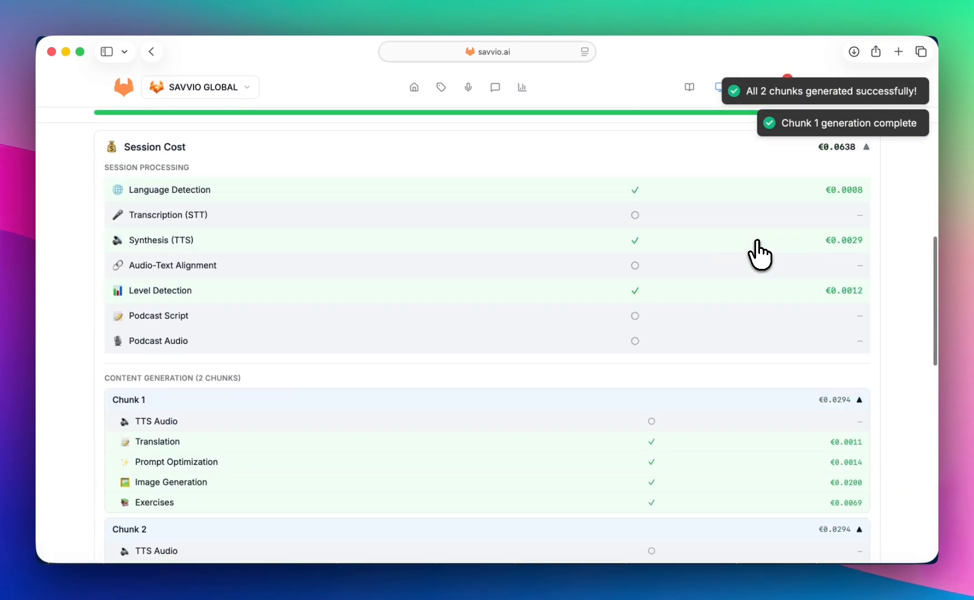
scroll(759, 255, "up", 6)
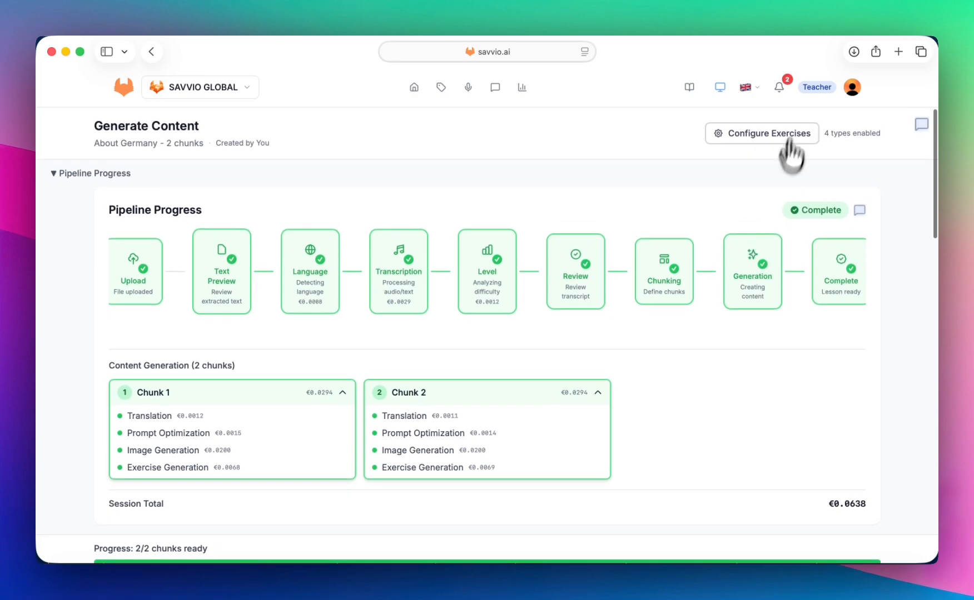
left_click(737, 101)
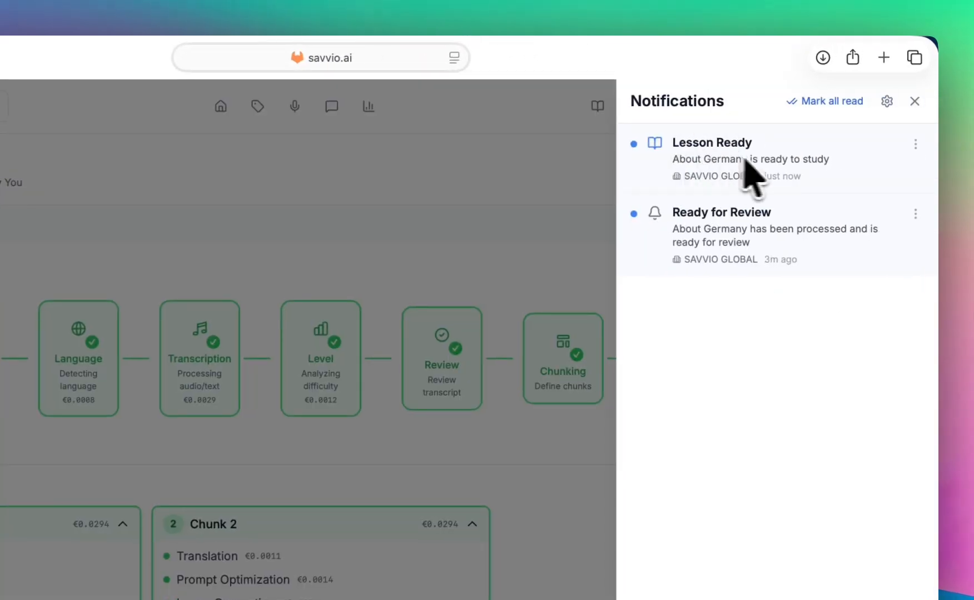
left_click(915, 101)
Step: View the generated lesson and look over the image, audio player and text of its first chunk
scroll(748, 336, "down", 20)
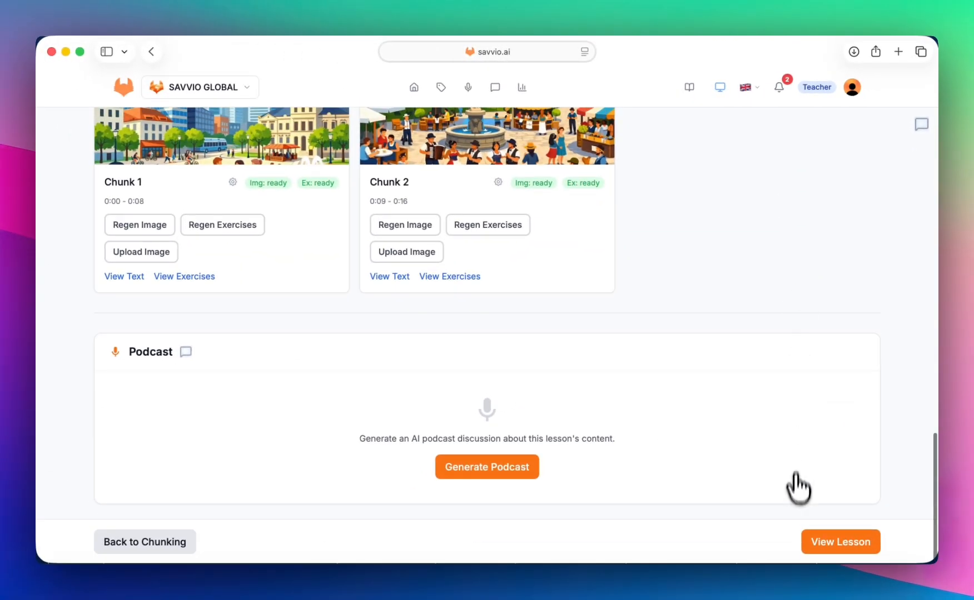
left_click(826, 548)
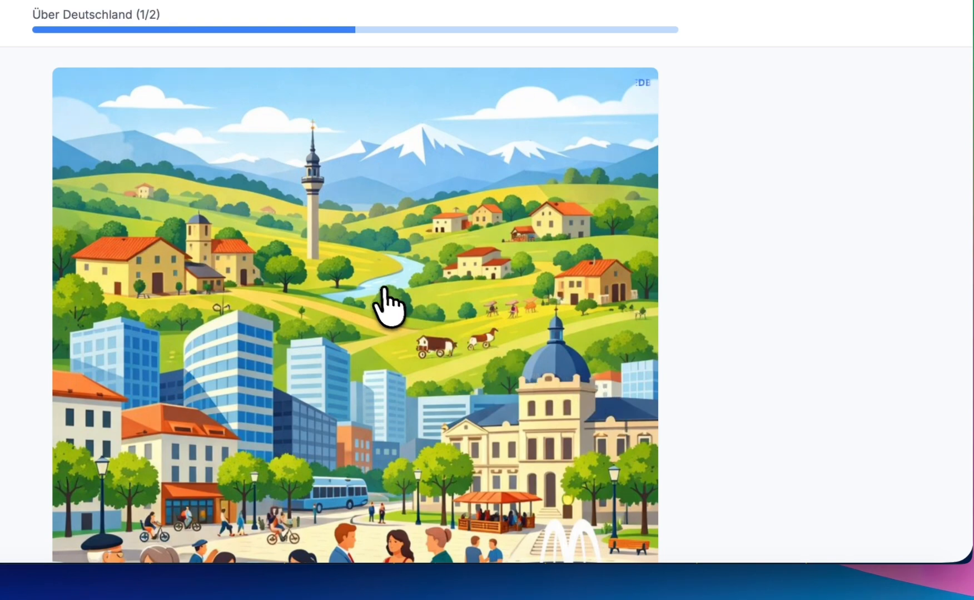
scroll(387, 306, "down", 5)
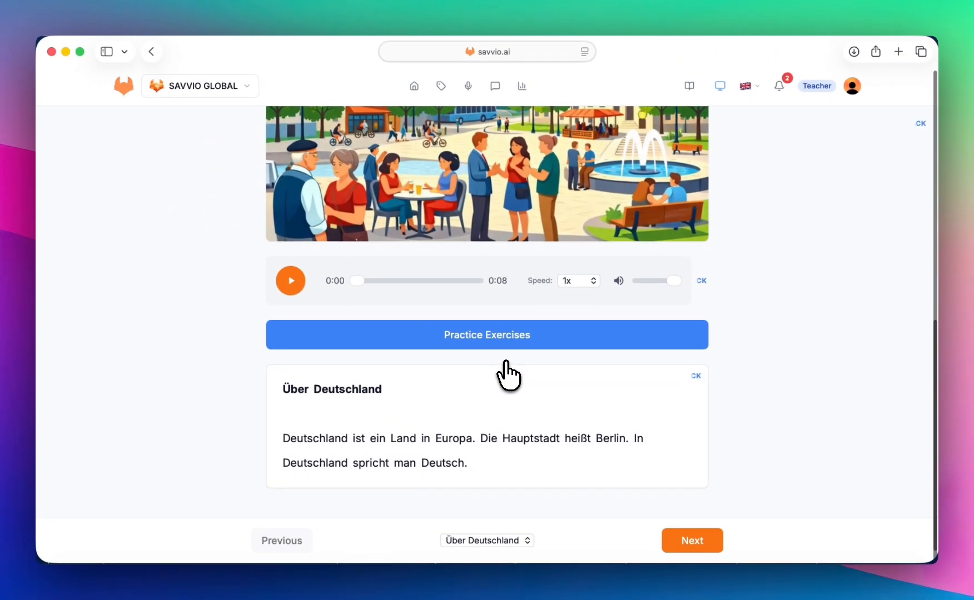
scroll(507, 376, "up", 5)
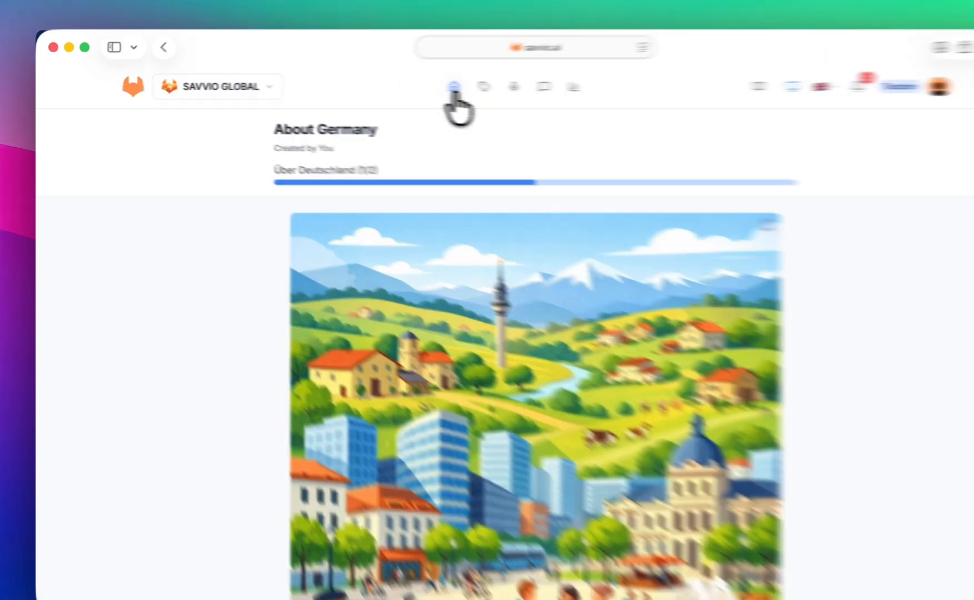
Step: Return to the dashboard and reopen the About Germany lesson for content editing, going to its chunk cards
left_click(414, 88)
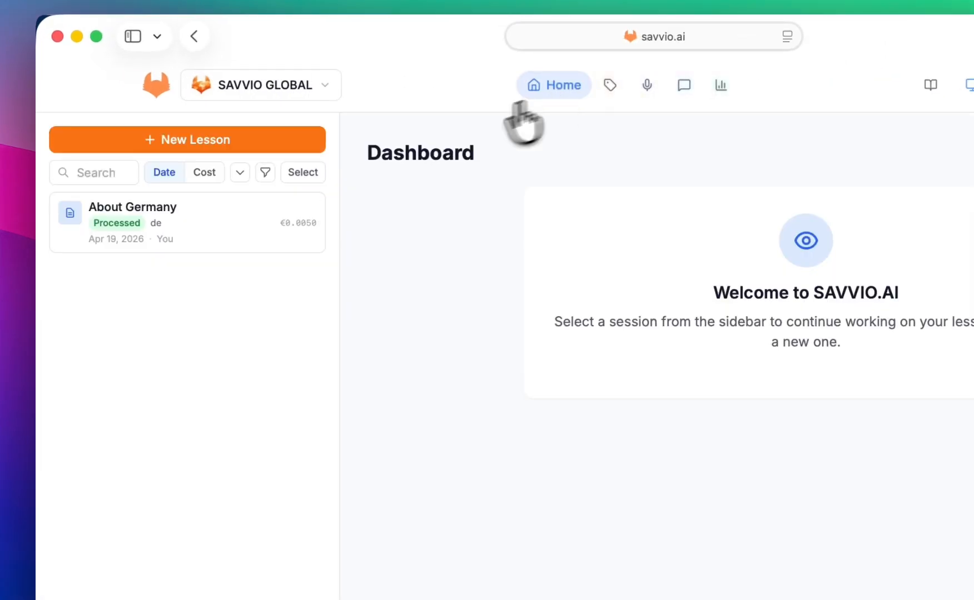
left_click(201, 217)
scroll(512, 378, "down", 6)
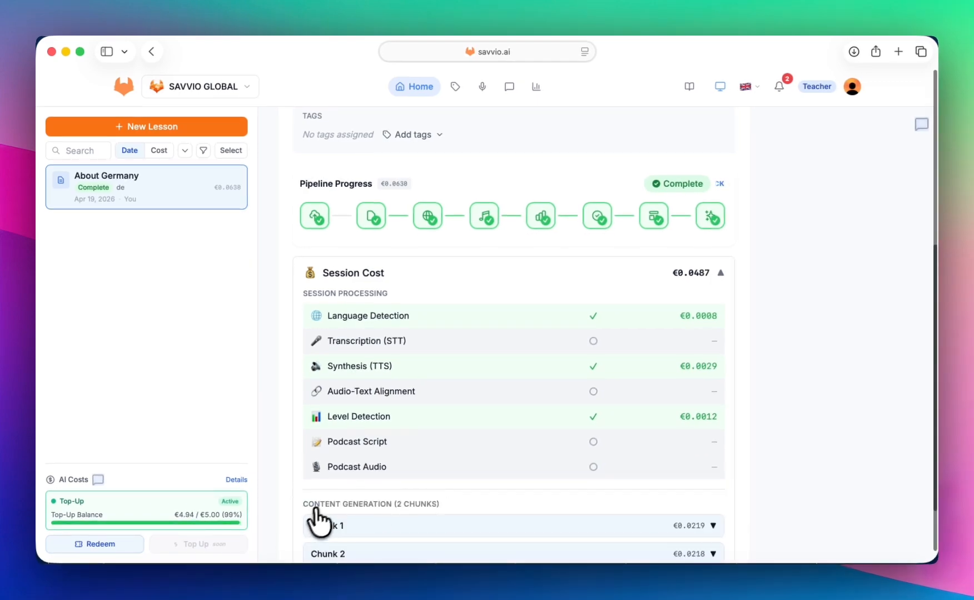
scroll(426, 461, "down", 2)
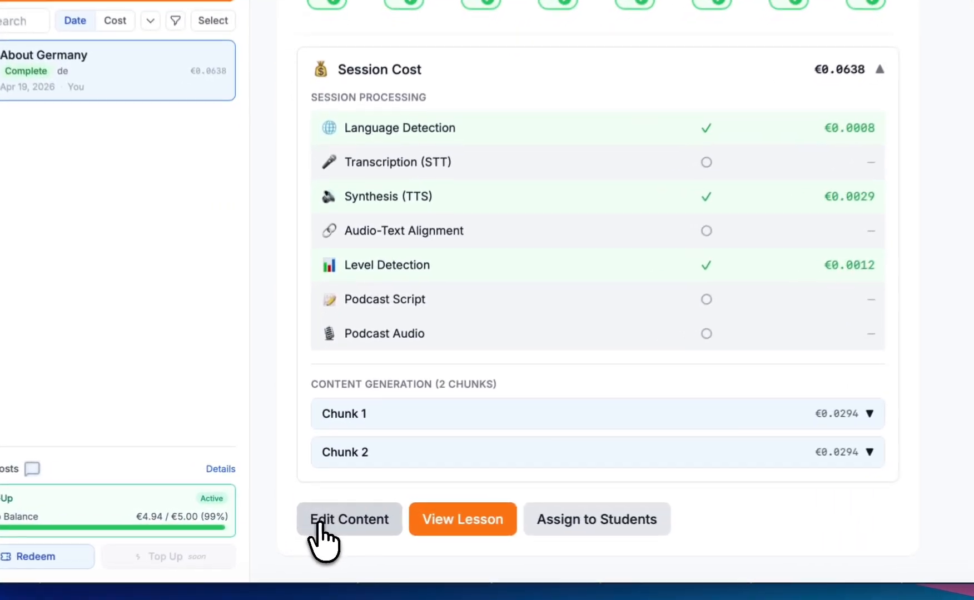
left_click(310, 526)
scroll(528, 227, "down", 10)
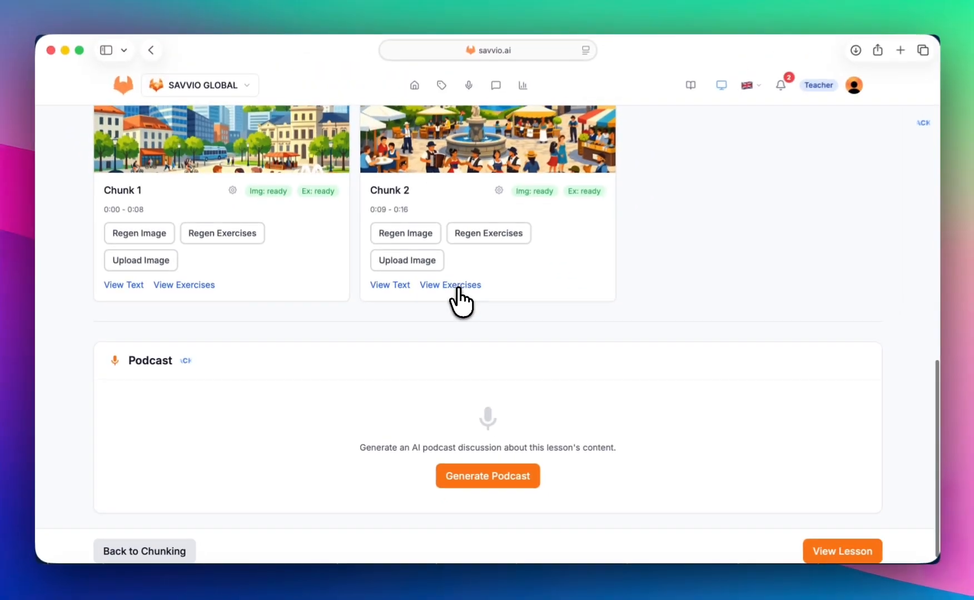
scroll(459, 300, "up", 2)
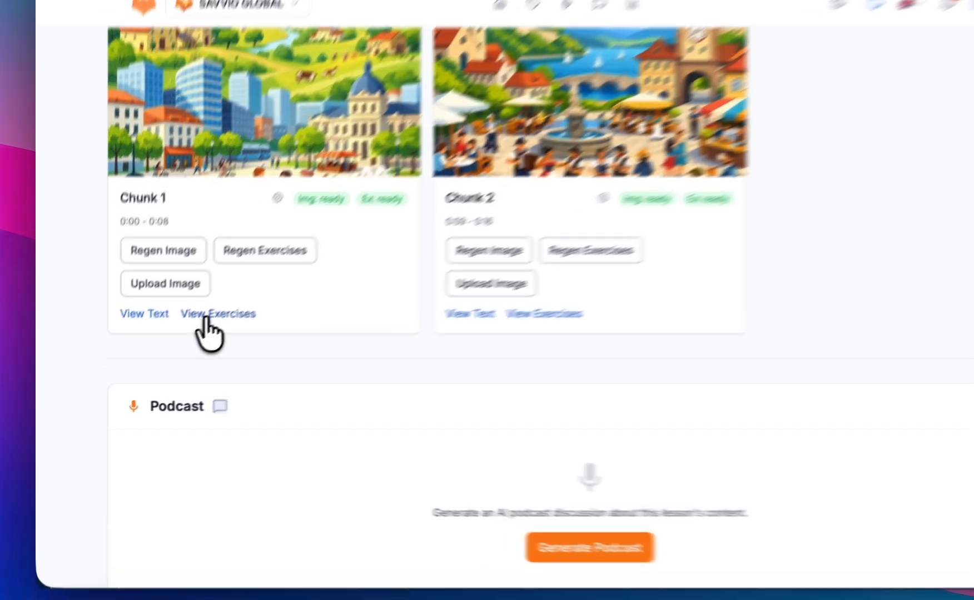
Step: Show the generated exercises of Chunk 1 and Chunk 2 and review their questions, answers and explanations
left_click(157, 343)
scroll(292, 372, "down", 3)
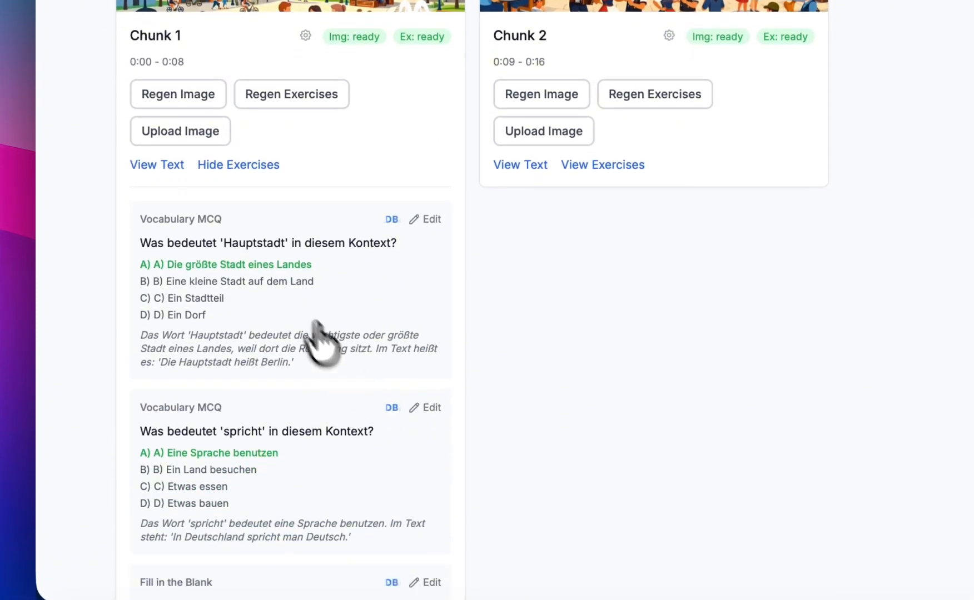
scroll(167, 469, "down", 3)
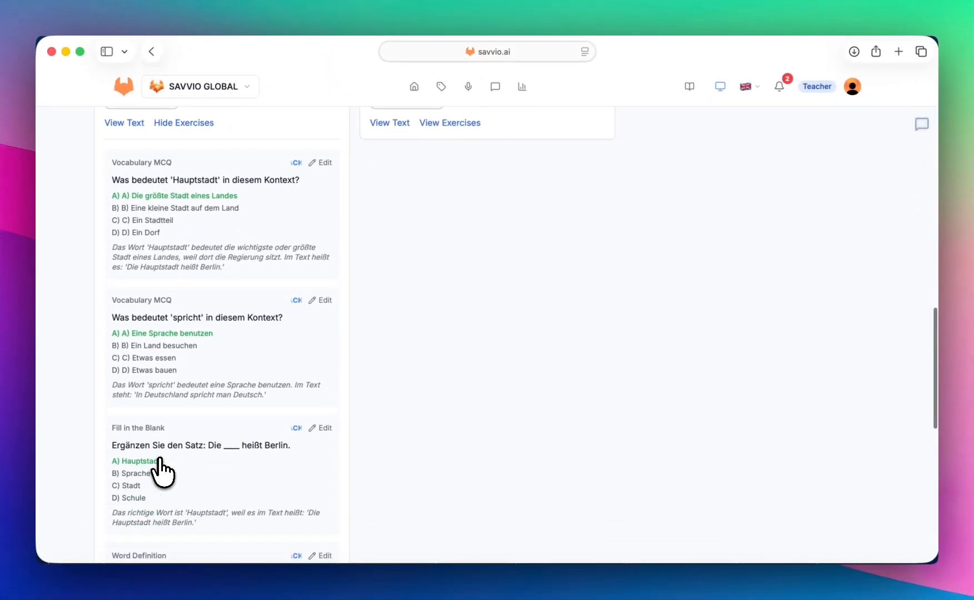
scroll(161, 471, "down", 5)
scroll(161, 471, "up", 7)
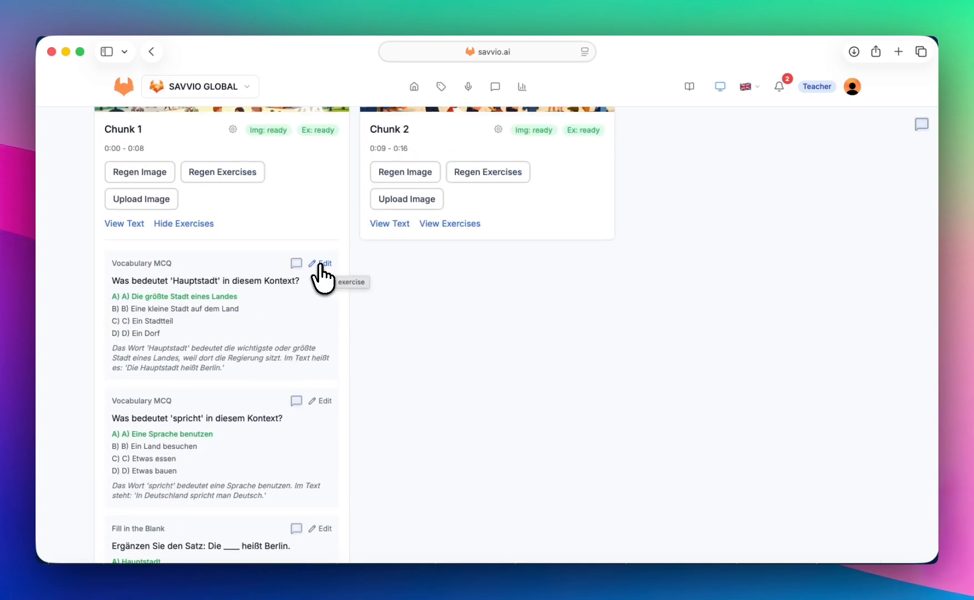
left_click(450, 223)
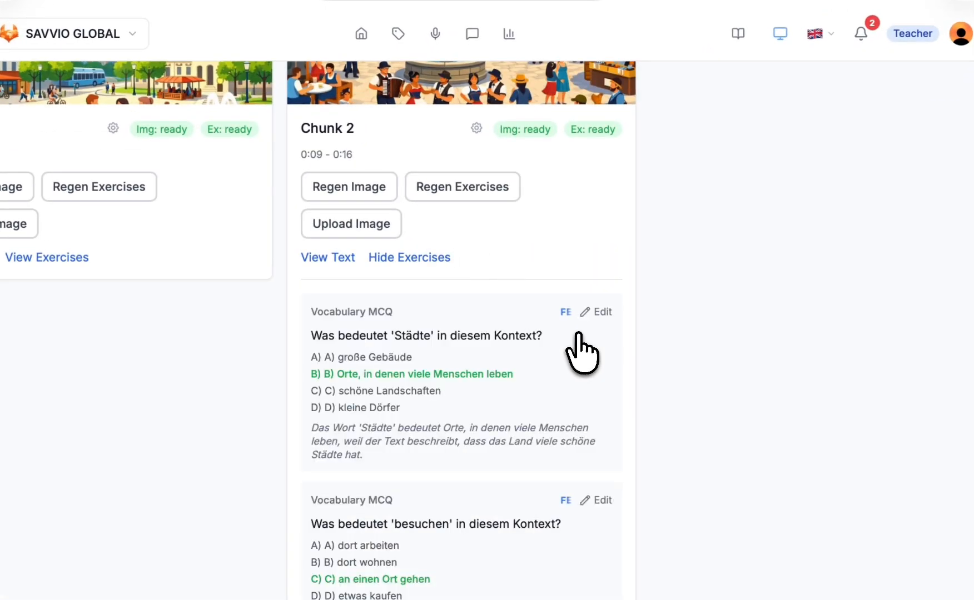
scroll(581, 353, "down", 10)
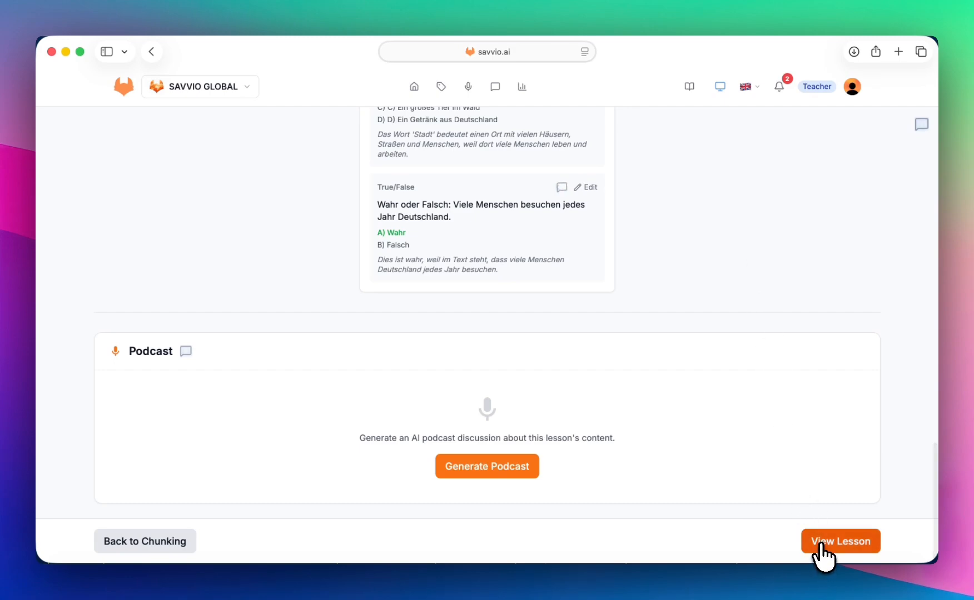
Step: Open the lesson's practice exercises, answer the "Hauptstadt" question with "Die größte Stadt eines Landes" and check the answer
left_click(821, 548)
scroll(624, 368, "down", 2)
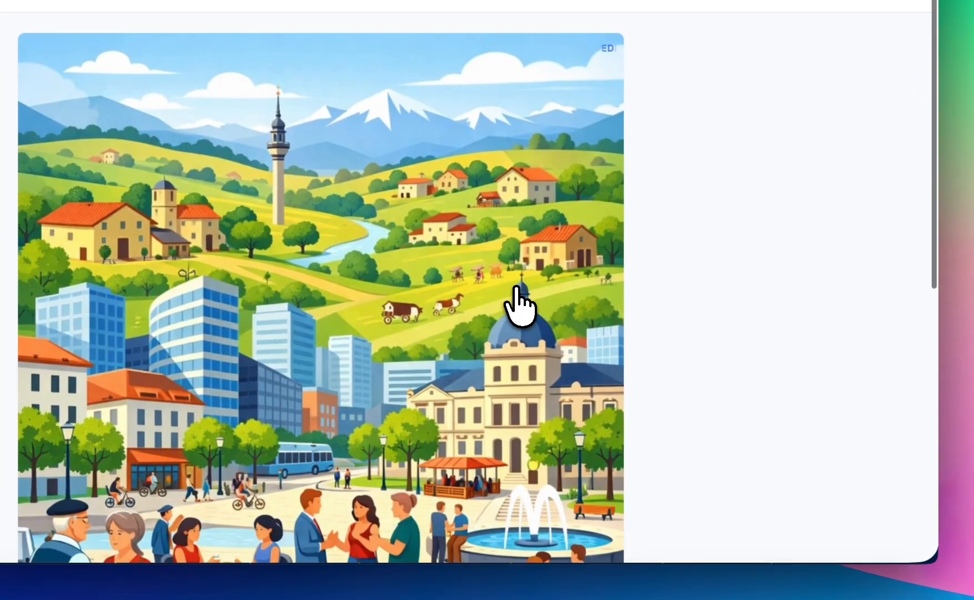
scroll(519, 306, "down", 3)
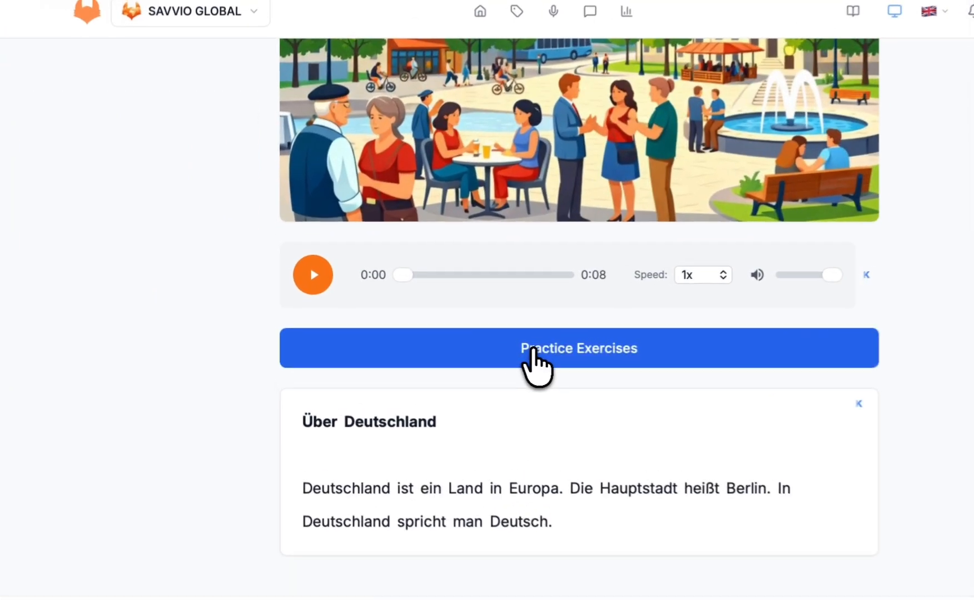
left_click(453, 337)
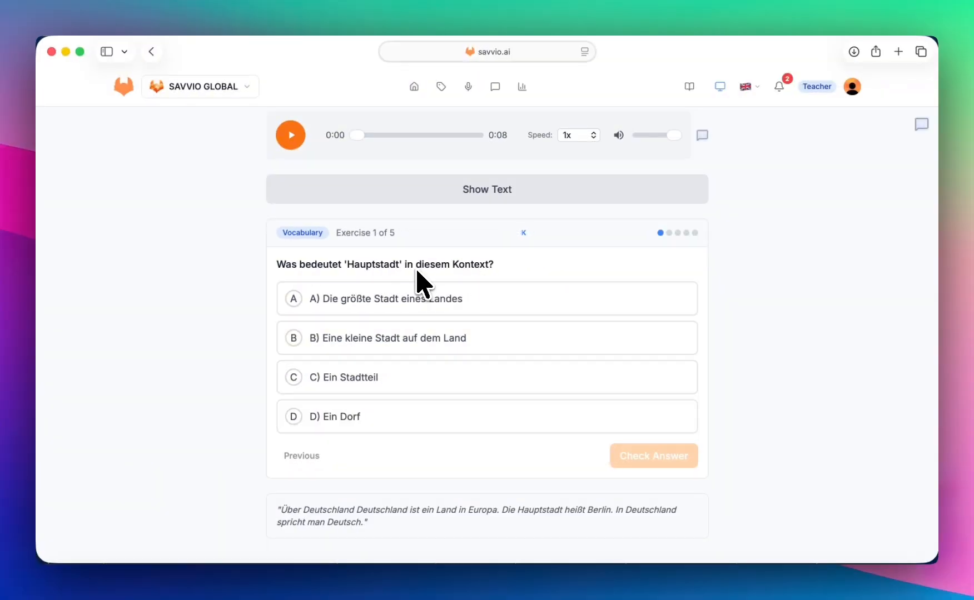
left_click(337, 306)
left_click(635, 457)
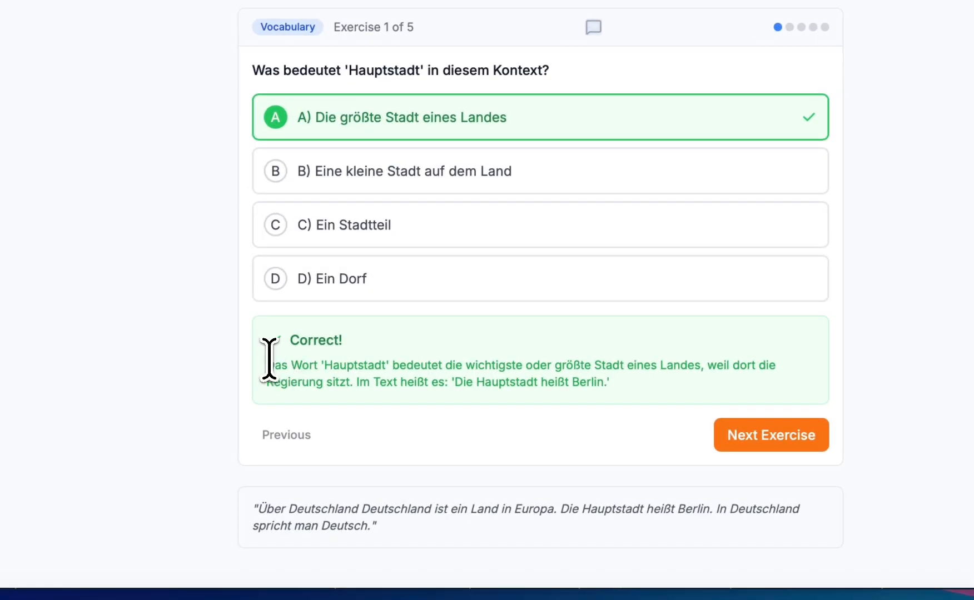
Step: Read the explanation of the checked answer and look over the lesson page up to its score
left_click_drag(269, 365, 606, 383)
left_click(622, 388)
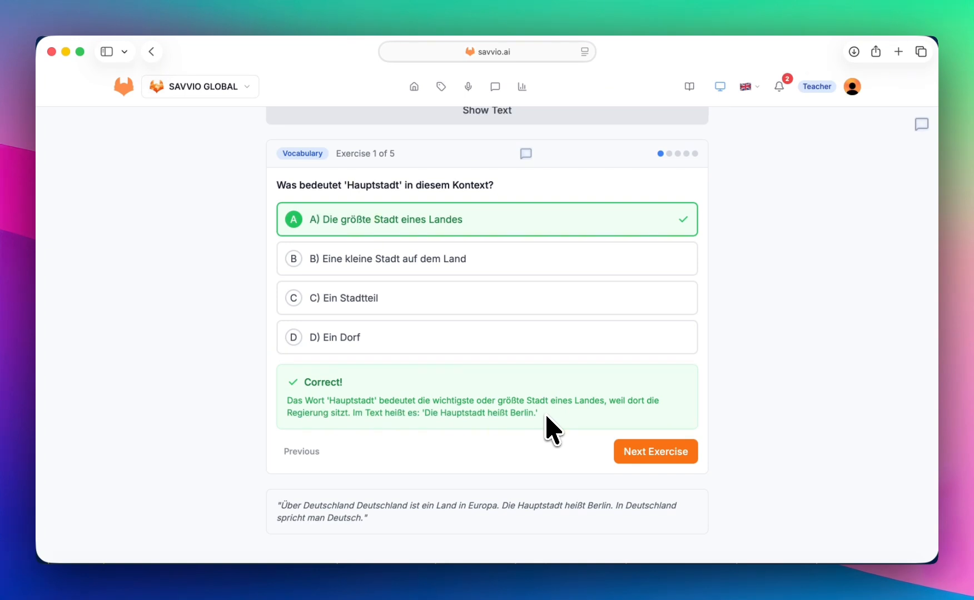
scroll(709, 325, "down", 1)
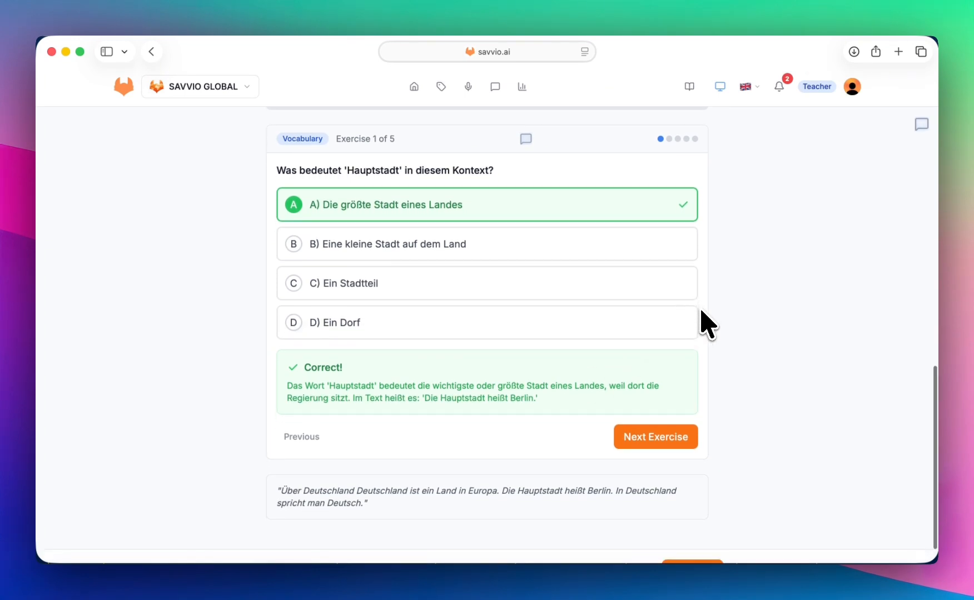
scroll(702, 522, "down", 2)
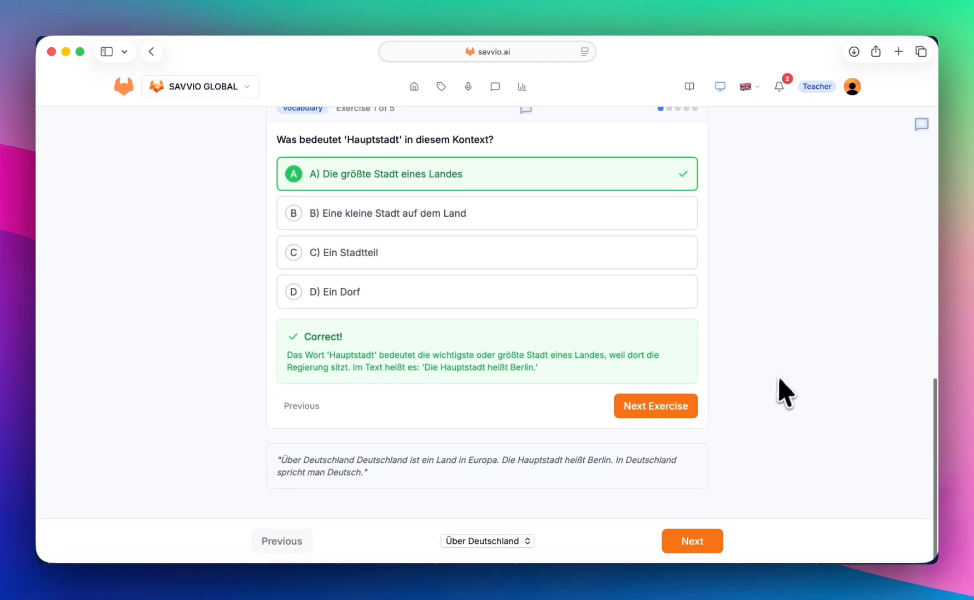
scroll(787, 389, "up", 10)
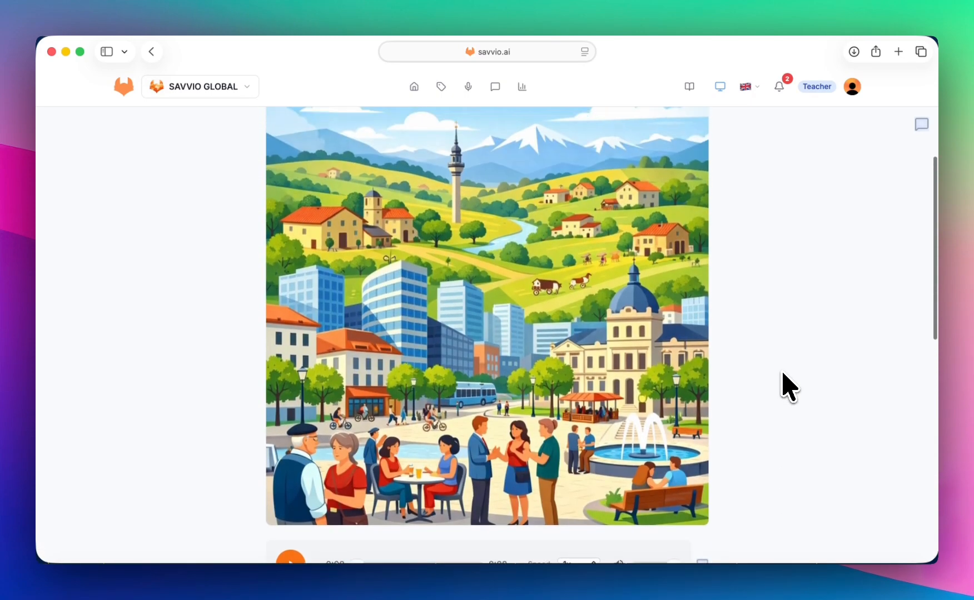
scroll(782, 374, "up", 3)
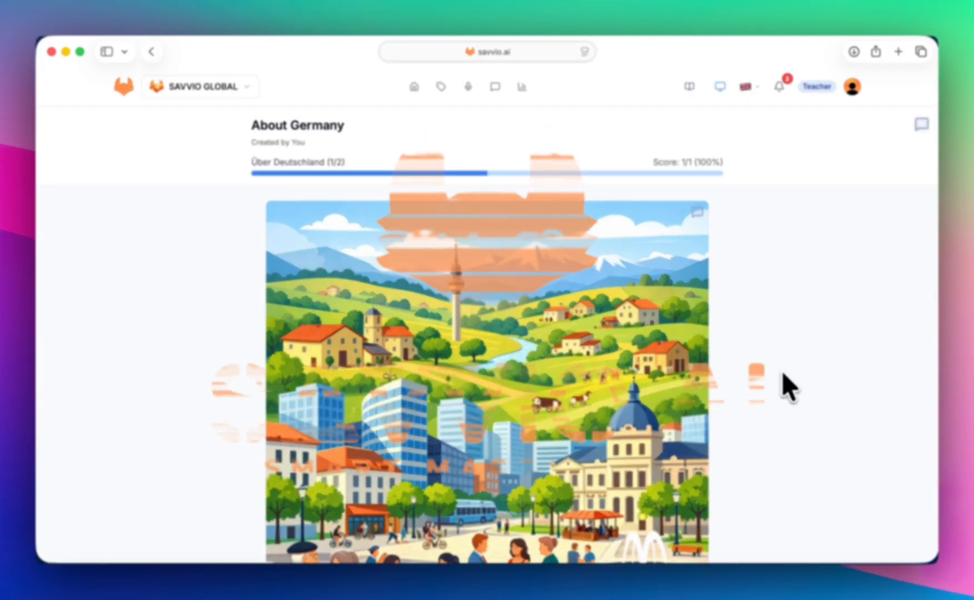